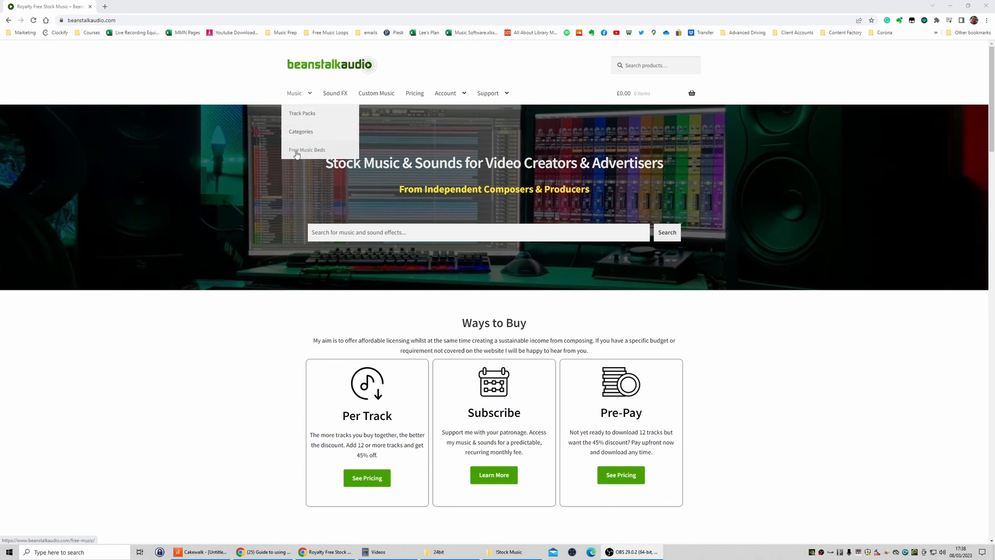
Open the site's Free Music Beds page and go on to its free music catalogue.
{"action": "left_click", "coordinate": [301, 152]}
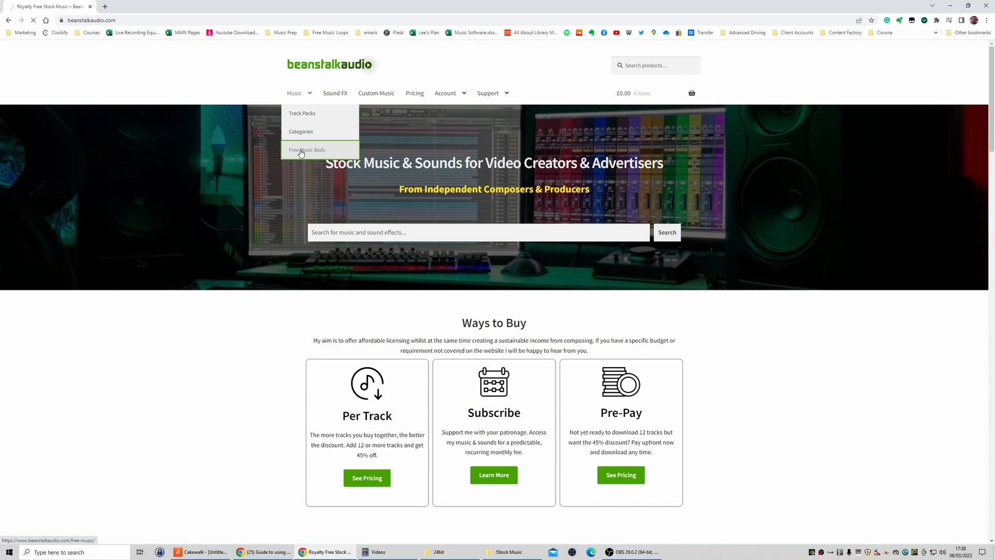
{"action": "scroll", "coordinate": [371, 255], "scroll_direction": "down", "scroll_amount": 2}
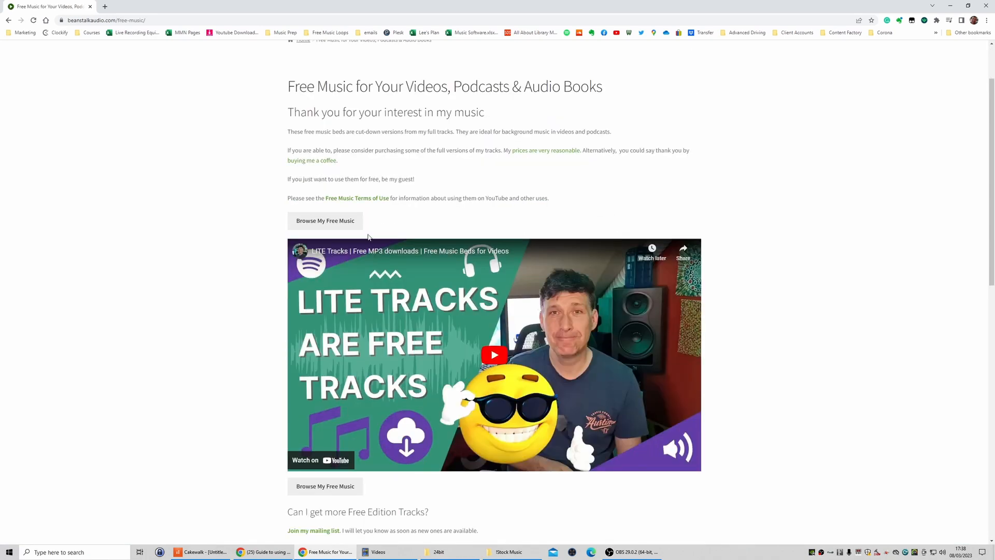
{"action": "left_click", "coordinate": [331, 224]}
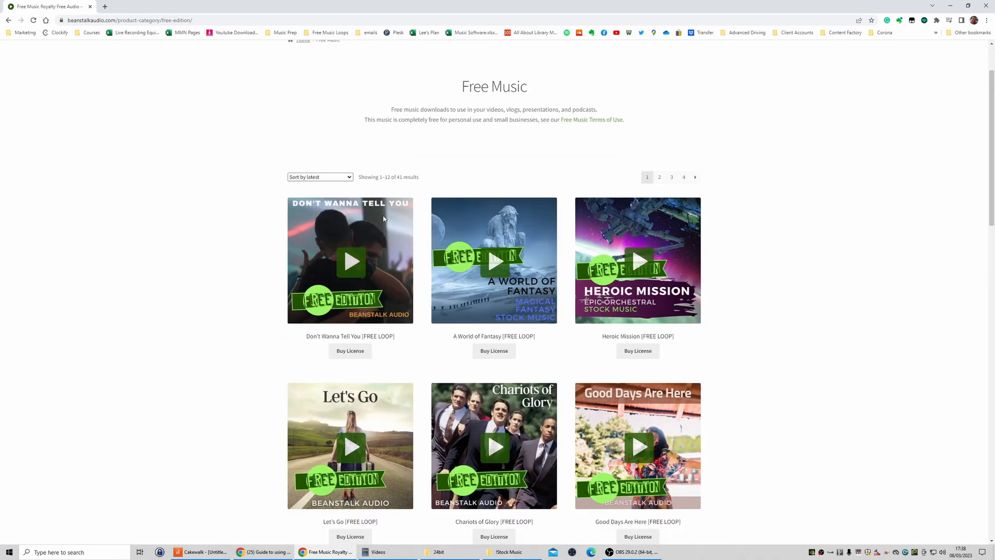
Look through the free loop tracks on the first and second pages of the catalogue.
{"action": "scroll", "coordinate": [587, 281], "scroll_direction": "down", "scroll_amount": 2}
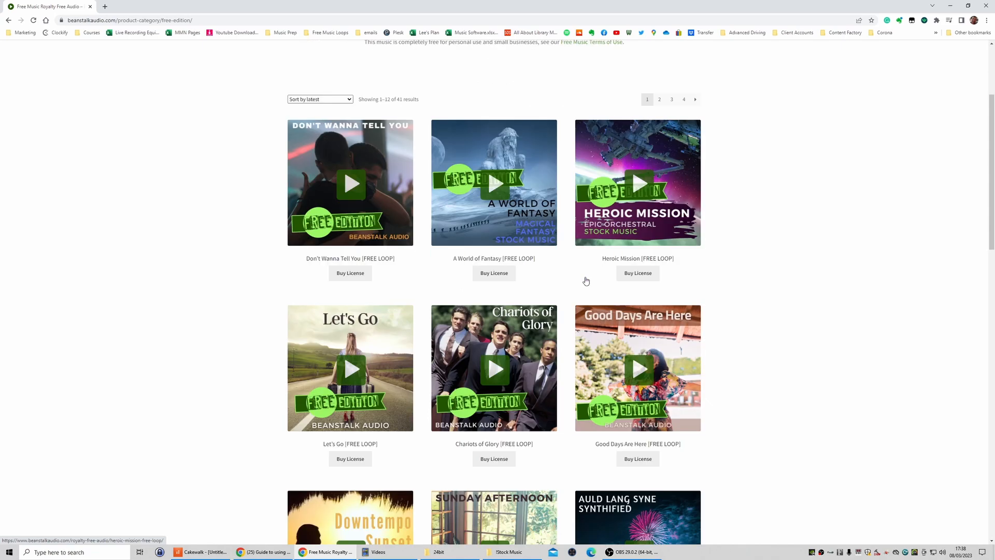
{"action": "scroll", "coordinate": [586, 281], "scroll_direction": "down", "scroll_amount": 6}
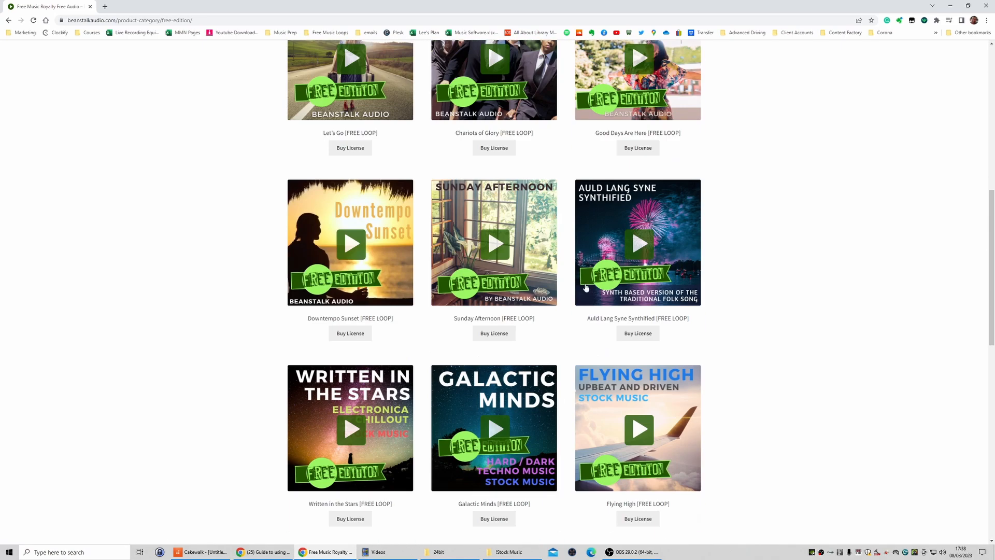
{"action": "scroll", "coordinate": [586, 287], "scroll_direction": "down", "scroll_amount": 3}
{"action": "left_click", "coordinate": [660, 400]}
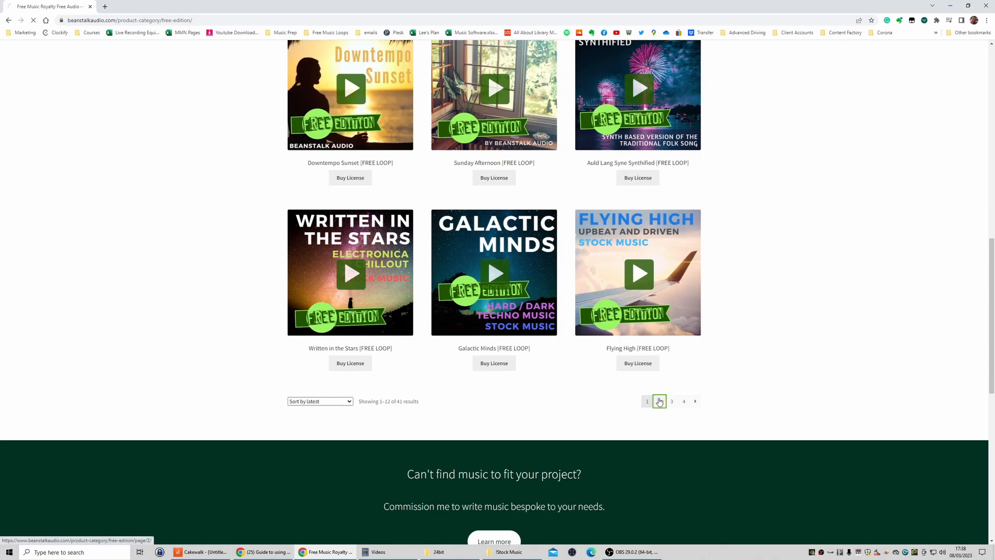
{"action": "scroll", "coordinate": [659, 401], "scroll_direction": "down", "scroll_amount": 4}
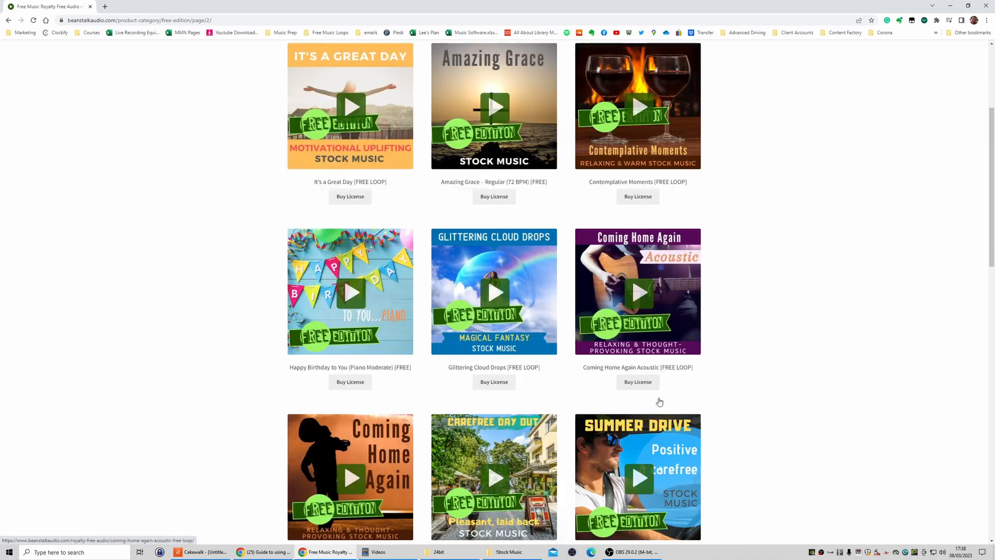
{"action": "scroll", "coordinate": [659, 401], "scroll_direction": "down", "scroll_amount": 4}
{"action": "scroll", "coordinate": [659, 400], "scroll_direction": "down", "scroll_amount": 2}
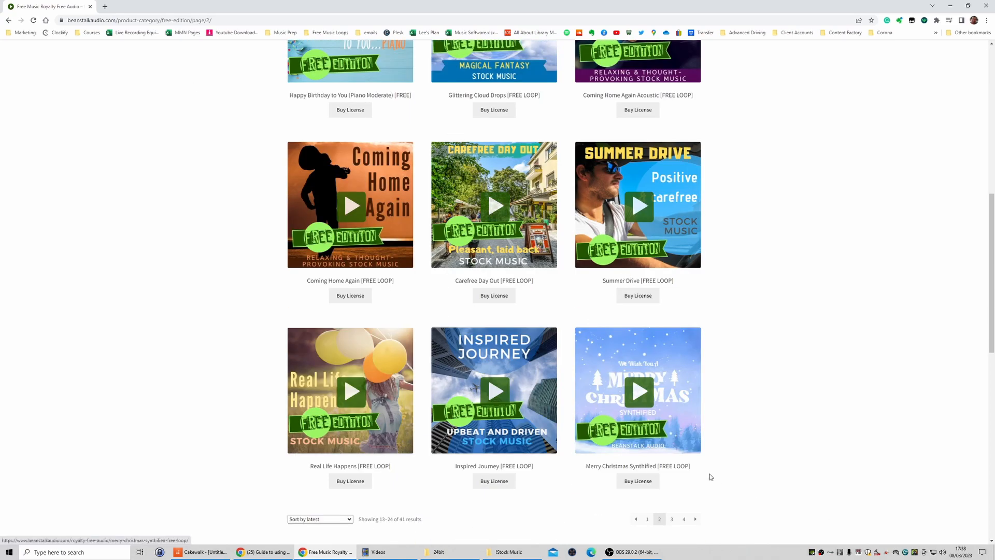
{"action": "scroll", "coordinate": [329, 71], "scroll_direction": "up", "scroll_amount": 10}
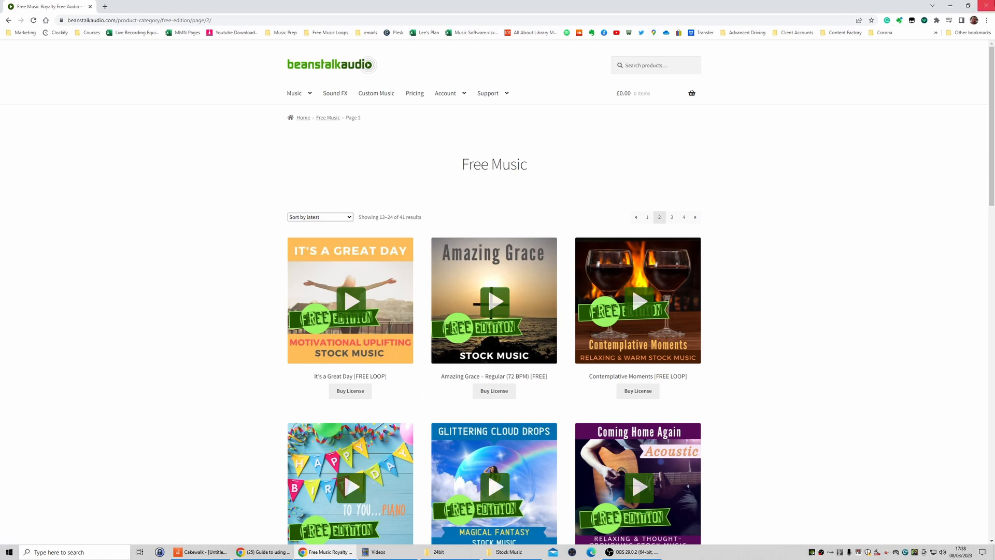
Leave the browser for the 24bit folder and select the files from Stanage Edge Loop 1 through Loop Joiner 2-3.
{"action": "left_click", "coordinate": [950, 6]}
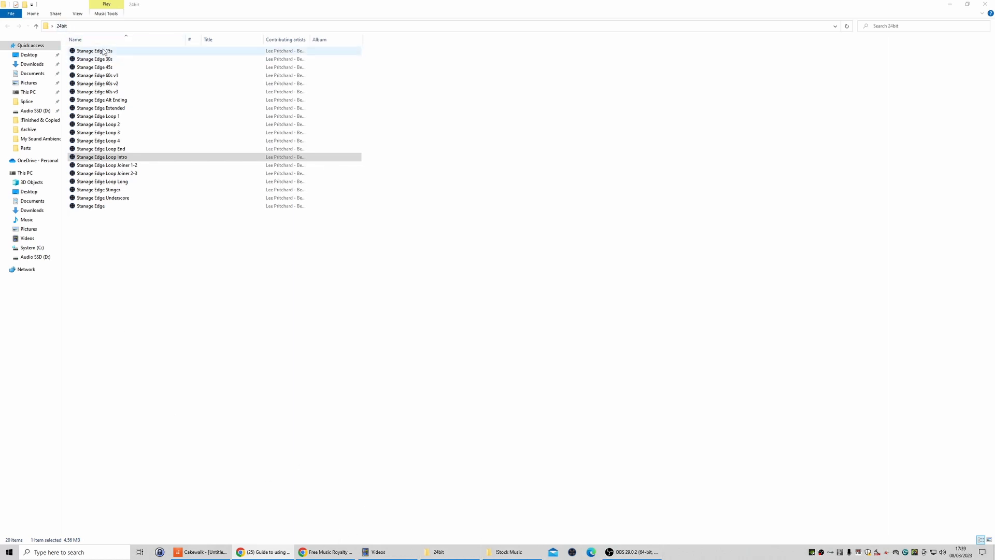
{"action": "left_click", "coordinate": [119, 120]}
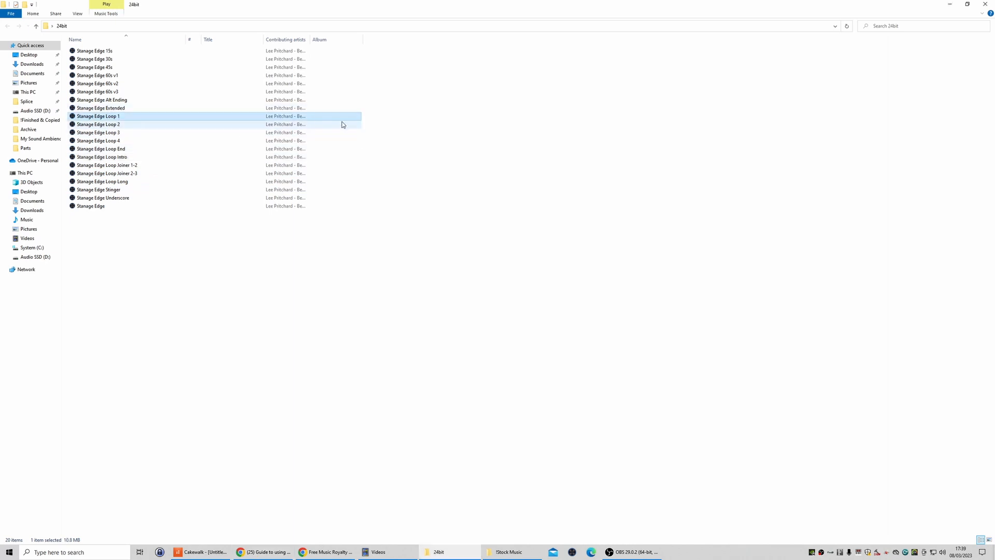
{"action": "left_click_drag", "start_coordinate": [392, 118], "coordinate": [304, 174]}
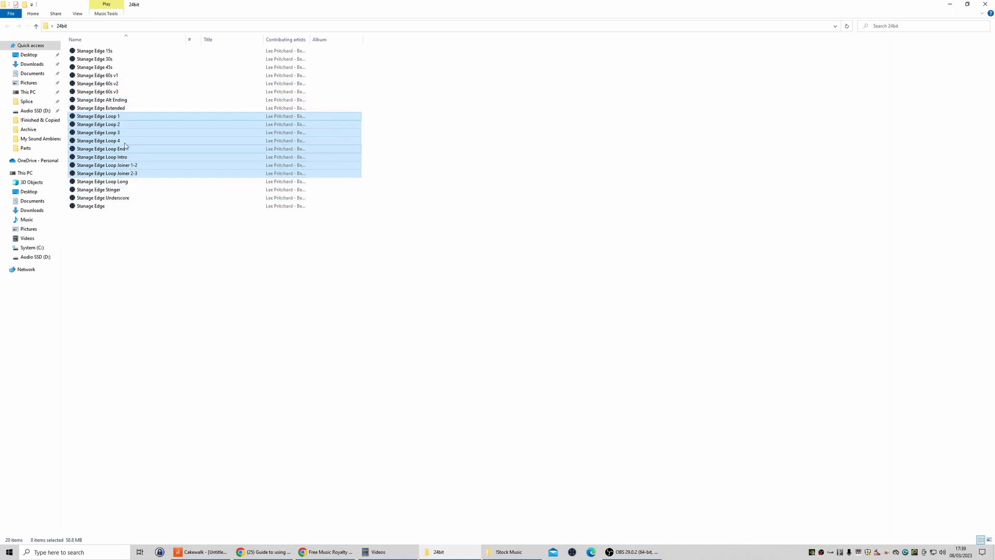
Bring the 24bit folder over the Cakewalk project, import Stanage Edge Loop 1 onto track 1 at bar 100, and set the playhead there.
{"action": "left_click_drag", "start_coordinate": [189, 11], "coordinate": [264, 76]}
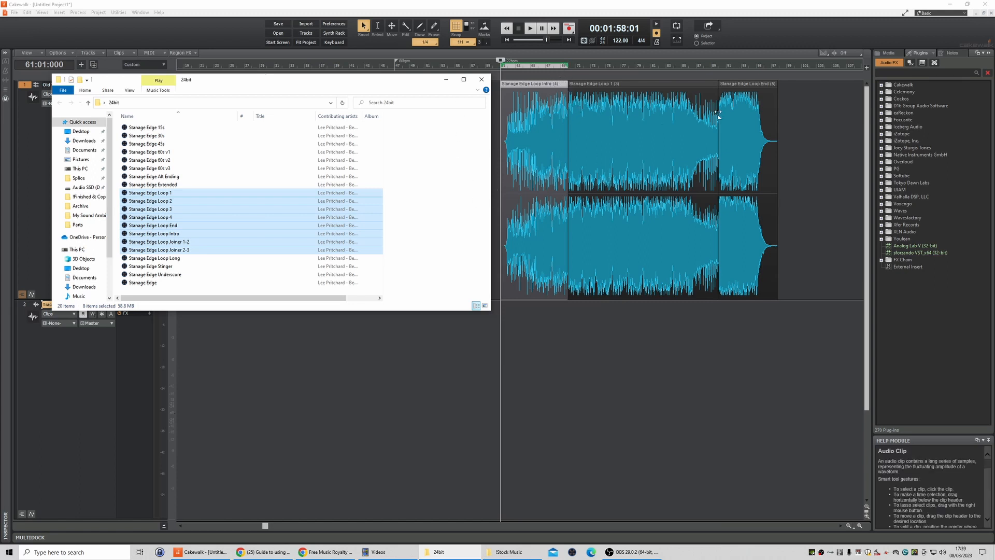
{"action": "left_click", "coordinate": [189, 251]}
{"action": "left_click", "coordinate": [218, 244]}
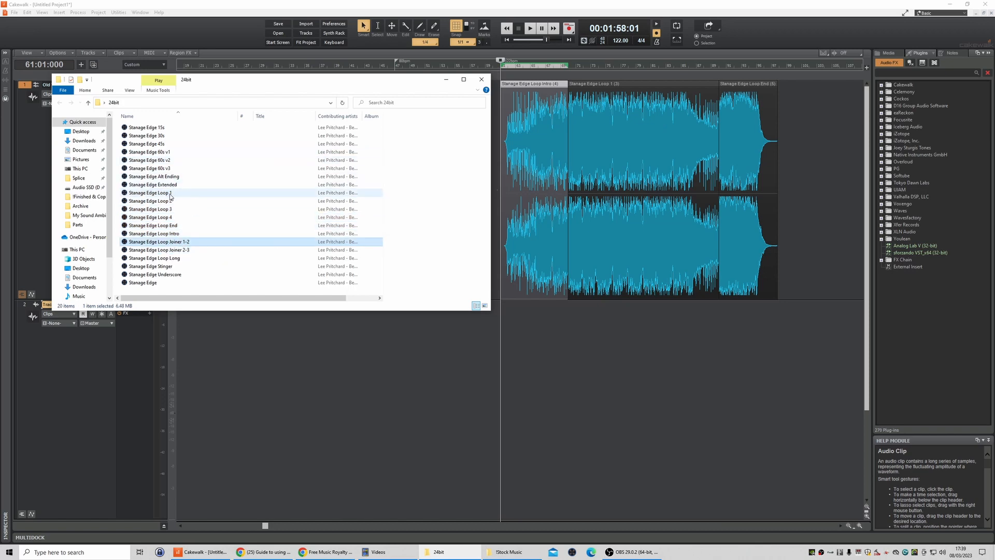
{"action": "left_click_drag", "start_coordinate": [161, 194], "coordinate": [848, 149]}
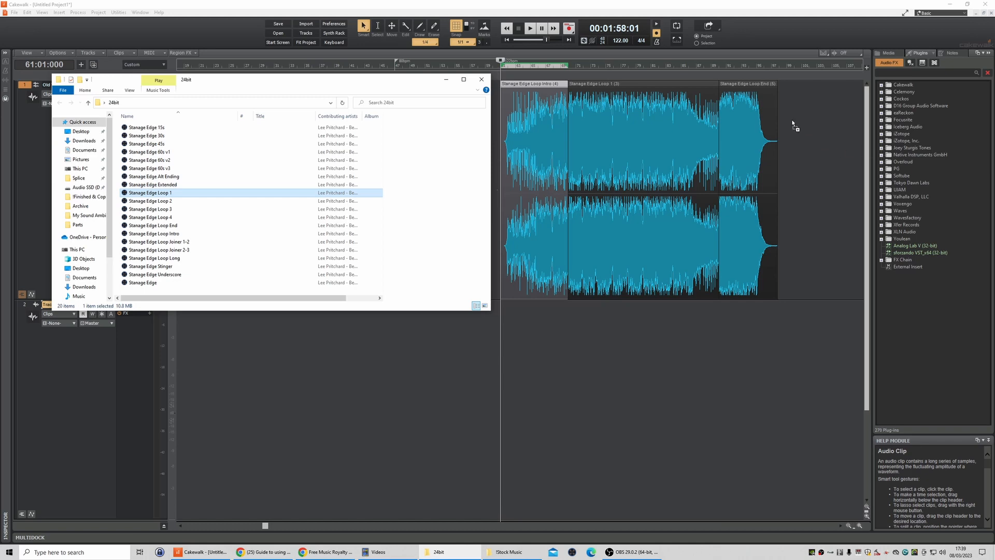
{"action": "left_click_drag", "start_coordinate": [793, 124], "coordinate": [791, 118]}
{"action": "left_click", "coordinate": [794, 73]}
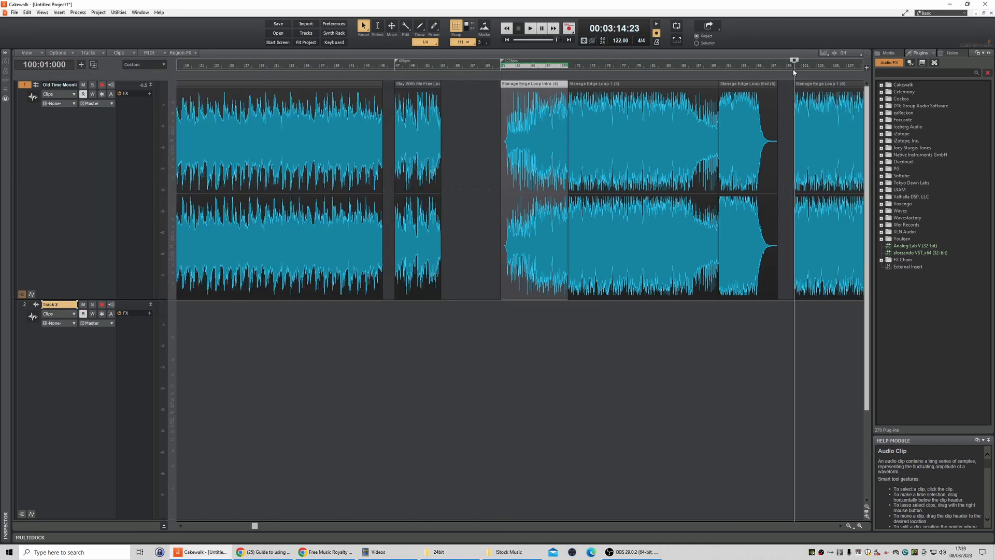
Set the loop region to the length of the imported Loop 1 clip and play it looped, skipping ahead to near its end.
{"action": "left_click", "coordinate": [841, 526]}
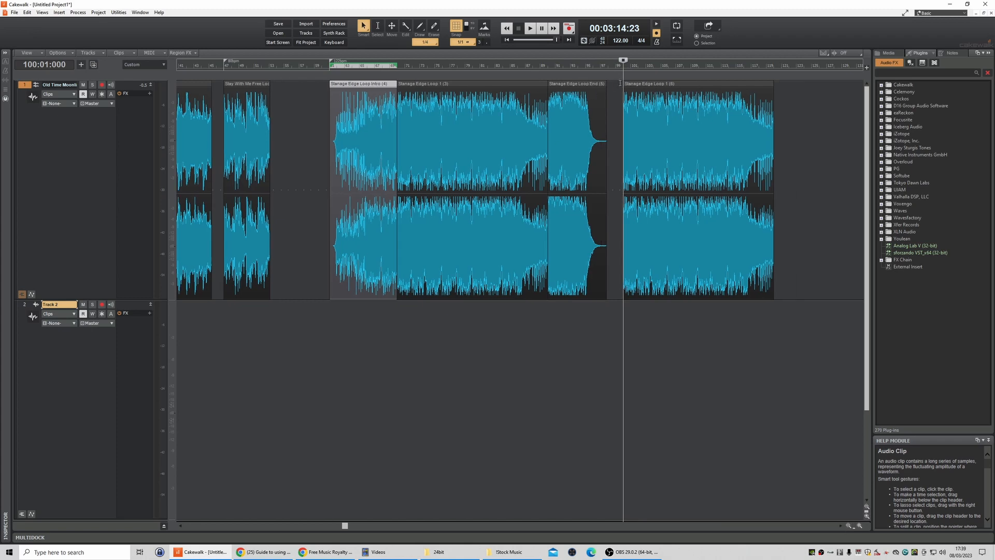
{"action": "left_click_drag", "start_coordinate": [623, 70], "coordinate": [771, 74]}
{"action": "right_click", "coordinate": [768, 69]}
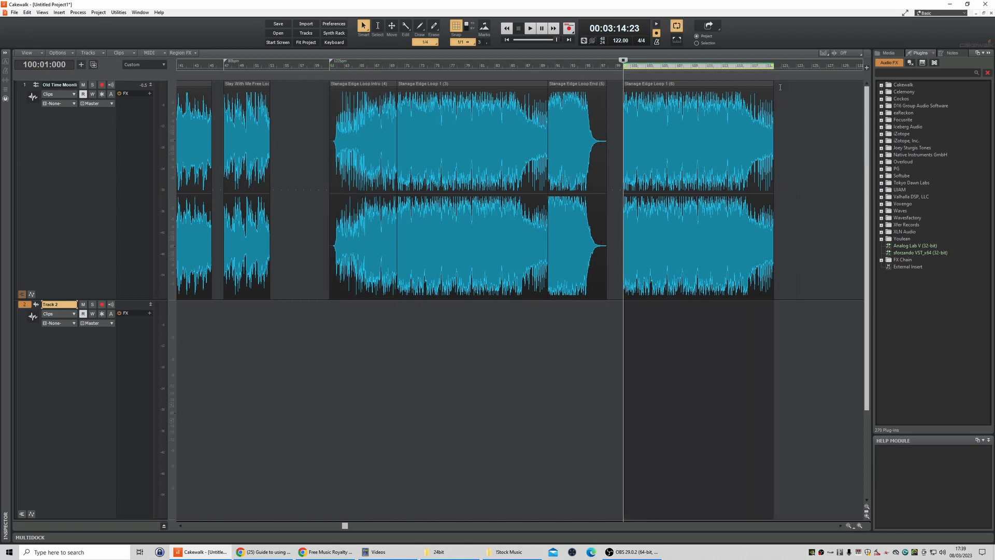
{"action": "left_click", "coordinate": [774, 89]}
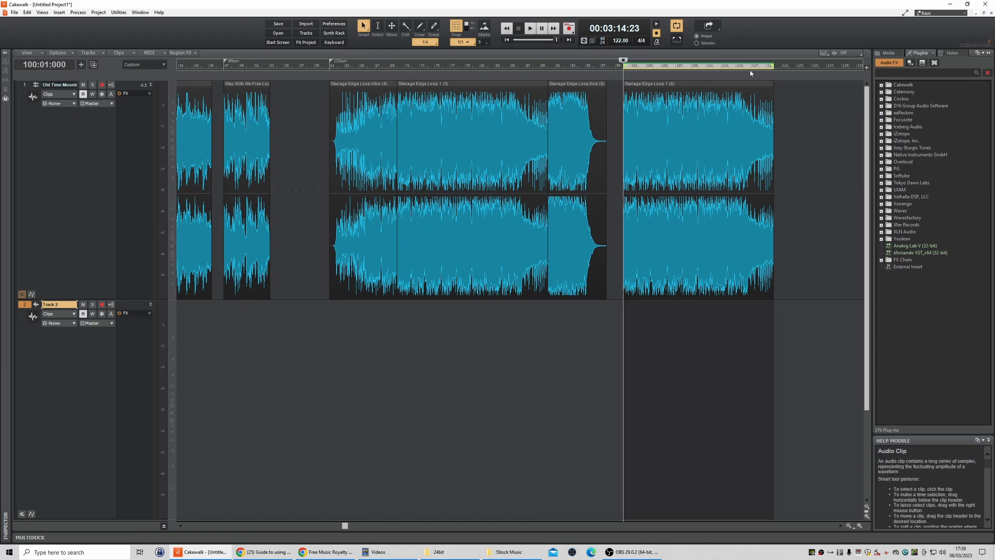
{"action": "left_click", "coordinate": [534, 32]}
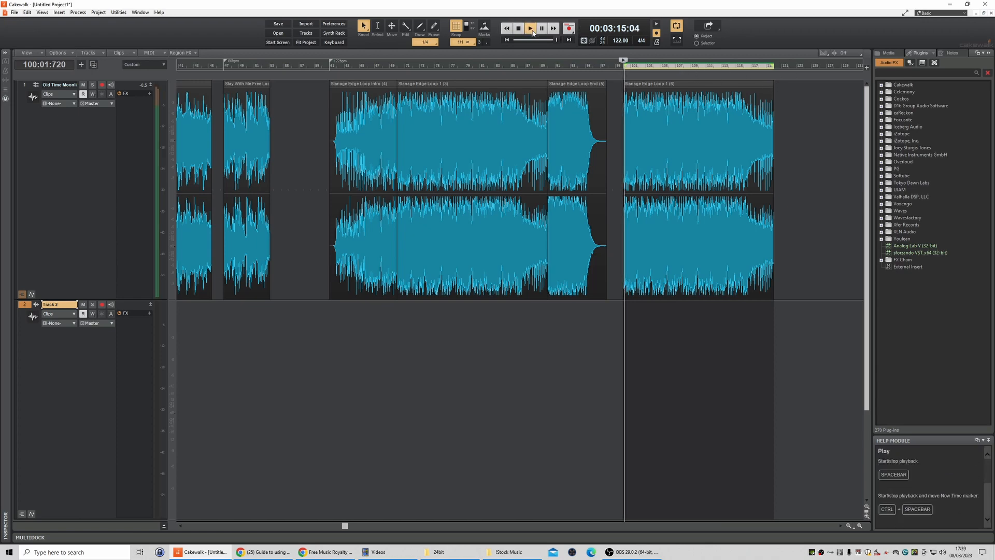
{"action": "left_click", "coordinate": [753, 68]}
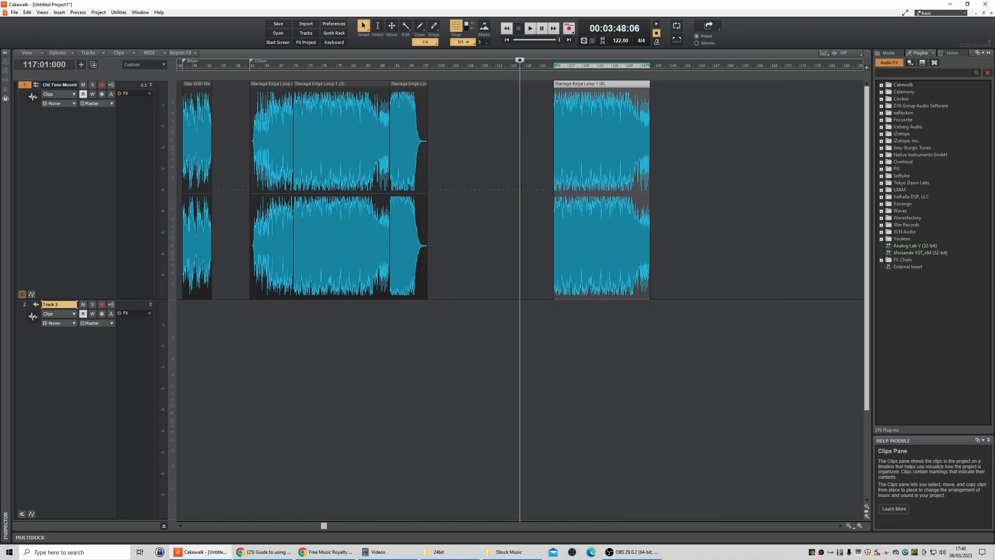
Move the imported Loop 1 clip to bar 132 and place the Loop Intro clip ahead of it, leaving a gap between them.
{"action": "left_click_drag", "start_coordinate": [587, 86], "coordinate": [625, 86]}
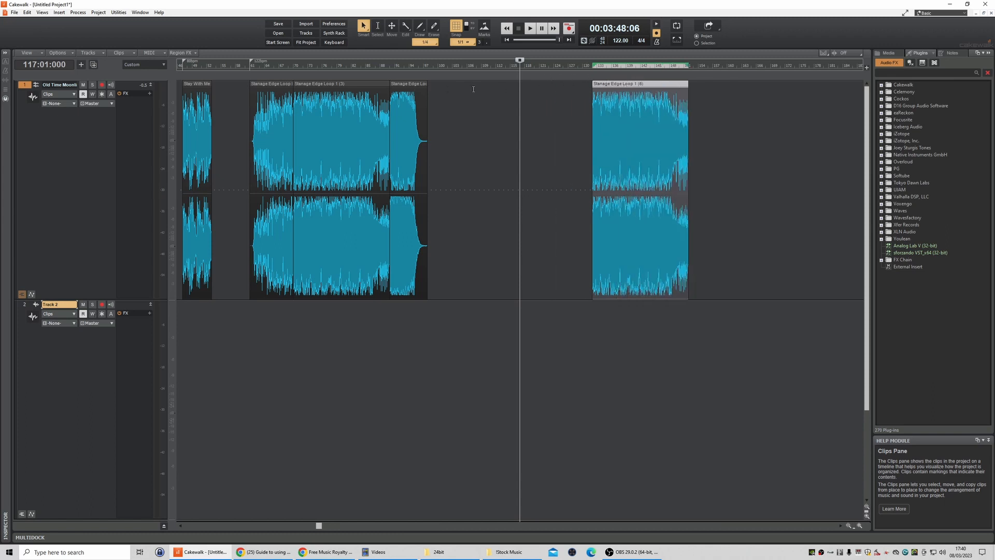
{"action": "left_click_drag", "start_coordinate": [279, 91], "coordinate": [554, 95]}
Play the start of the moved Loop 1 clip from bar 131 and stop playback.
{"action": "left_click_drag", "start_coordinate": [591, 67], "coordinate": [588, 67]}
{"action": "key", "text": "space"}
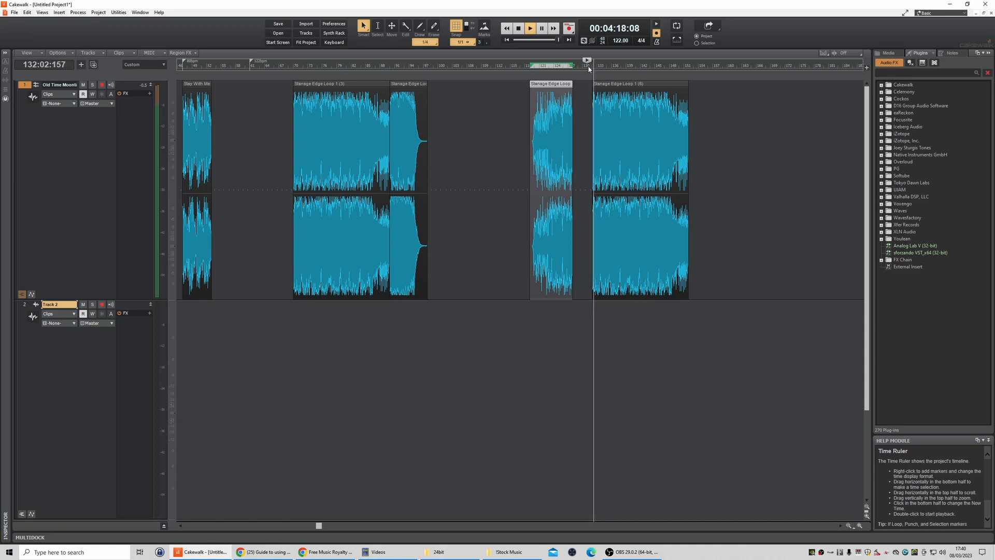
{"action": "left_click", "coordinate": [517, 30]}
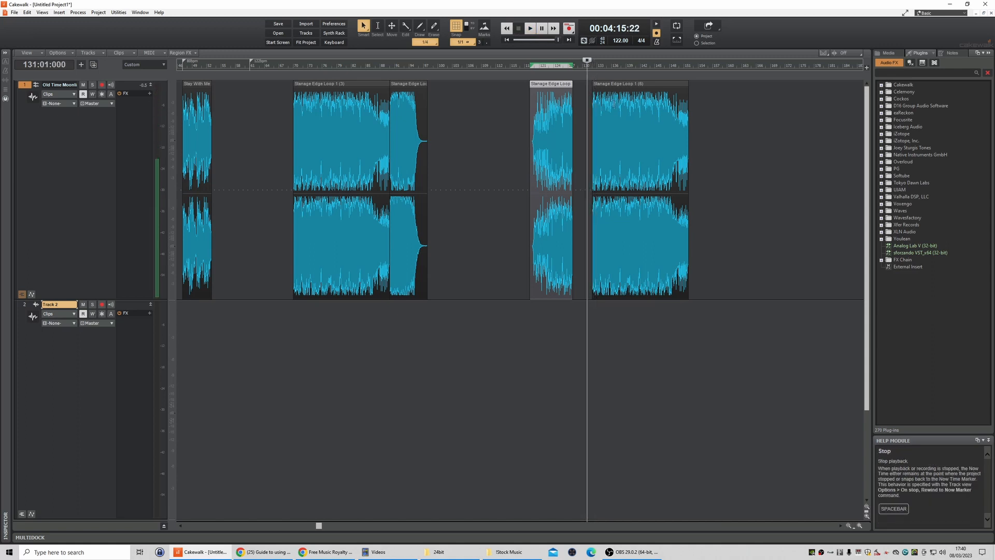
Try a short fade-in on the Loop 1 clip at bar 132 and audition its start.
{"action": "left_click_drag", "start_coordinate": [593, 88], "coordinate": [600, 89]}
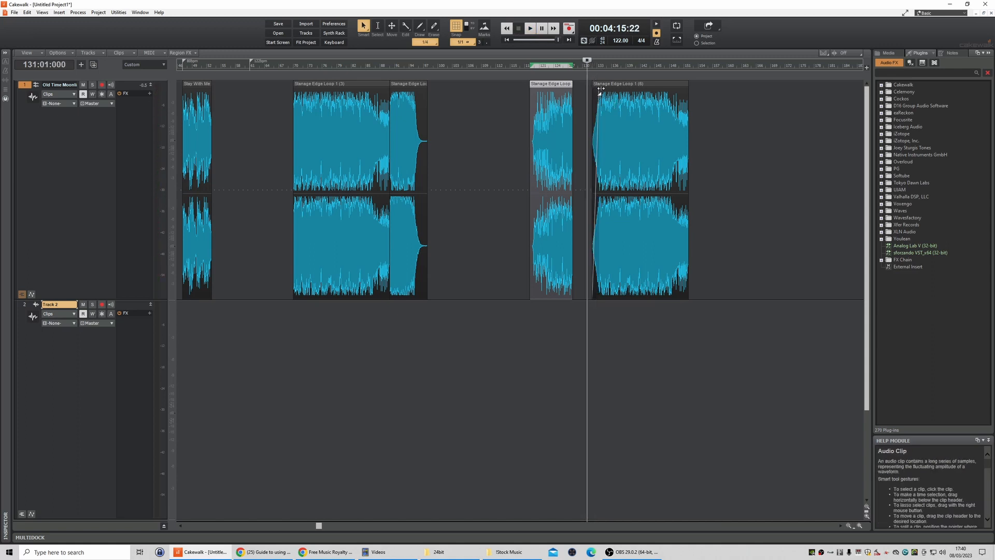
{"action": "double_click", "coordinate": [591, 69]}
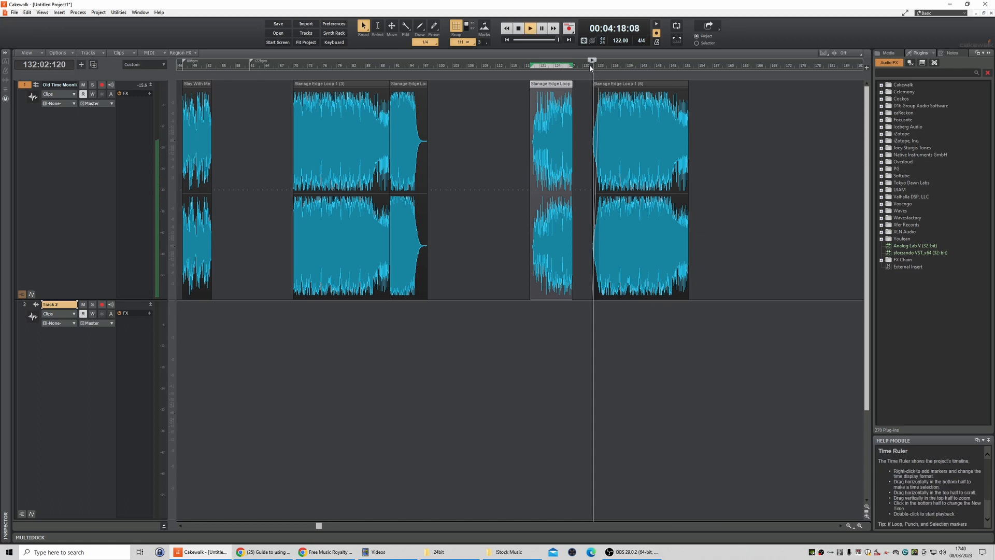
{"action": "key", "text": "space"}
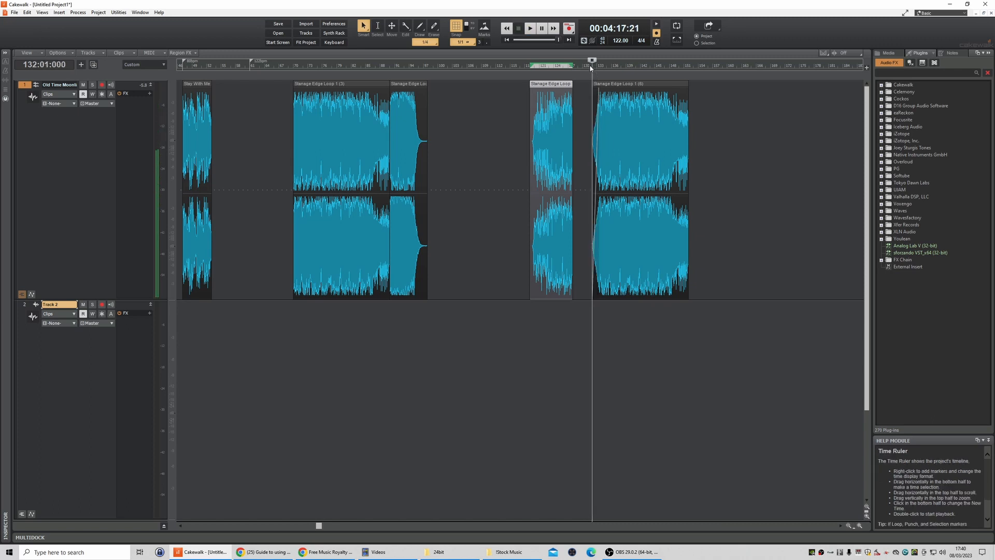
Butt the Loop Intro clip against the unfaded start of Loop 1 at bar 132 and play the join from bar 130.
{"action": "left_click_drag", "start_coordinate": [598, 89], "coordinate": [568, 82]}
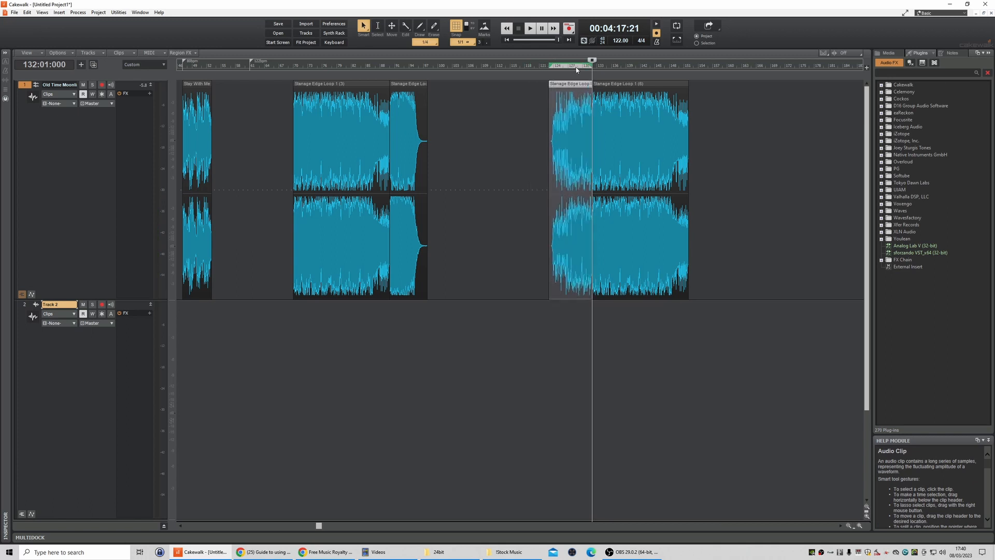
{"action": "left_click", "coordinate": [585, 68]}
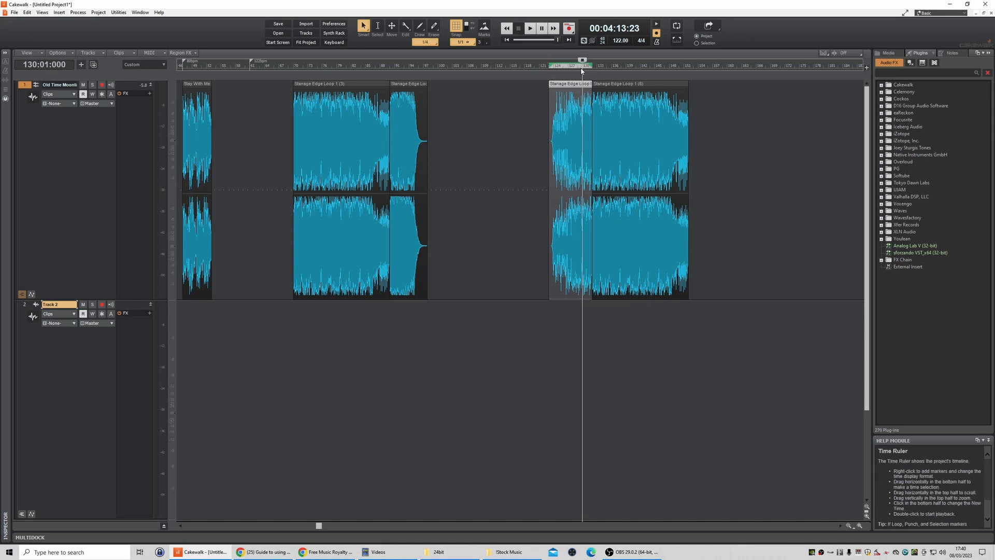
{"action": "key", "text": "space"}
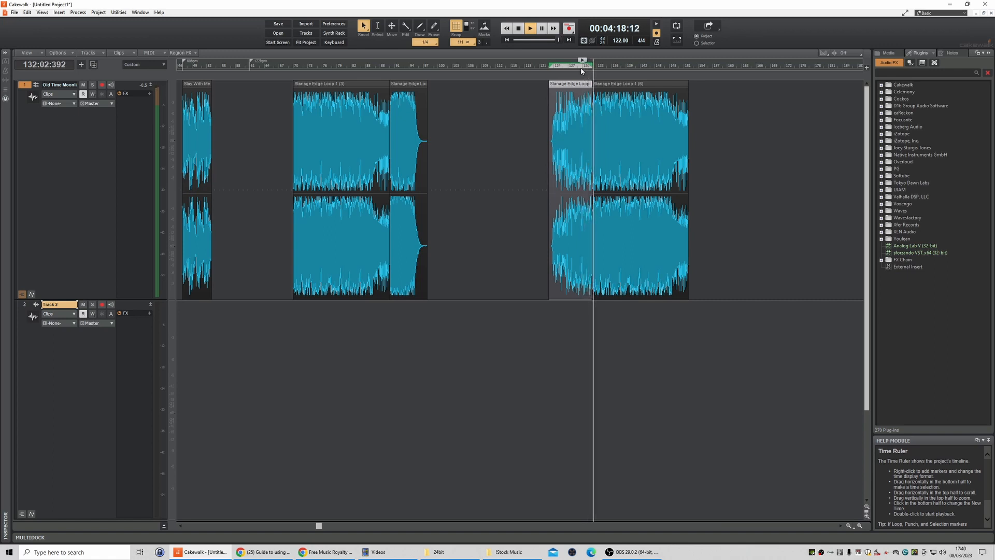
{"action": "key", "text": "space"}
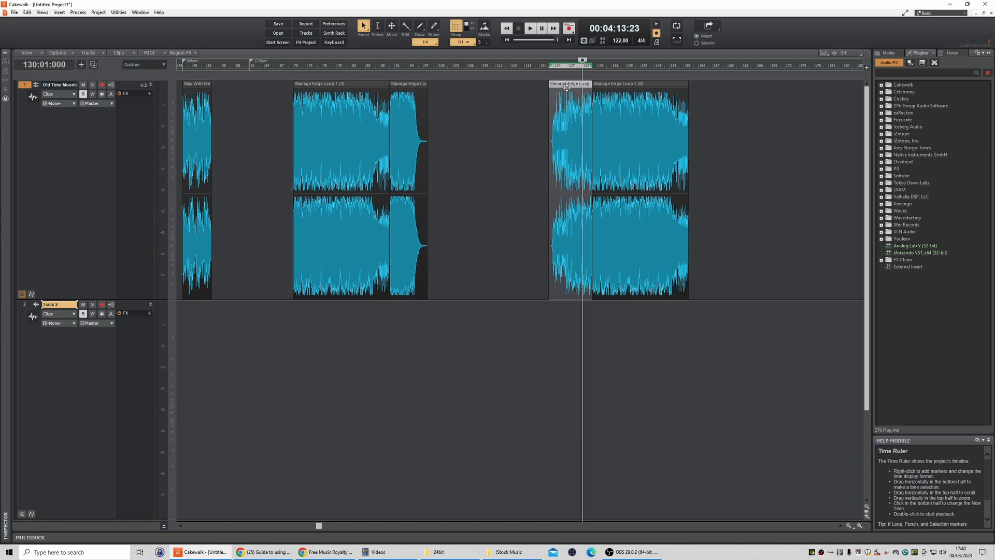
Duplicate the Loop 1 clip at bar 132 so the copy directly follows it.
{"action": "left_click", "coordinate": [623, 82]}
{"action": "right_click", "coordinate": [631, 84]}
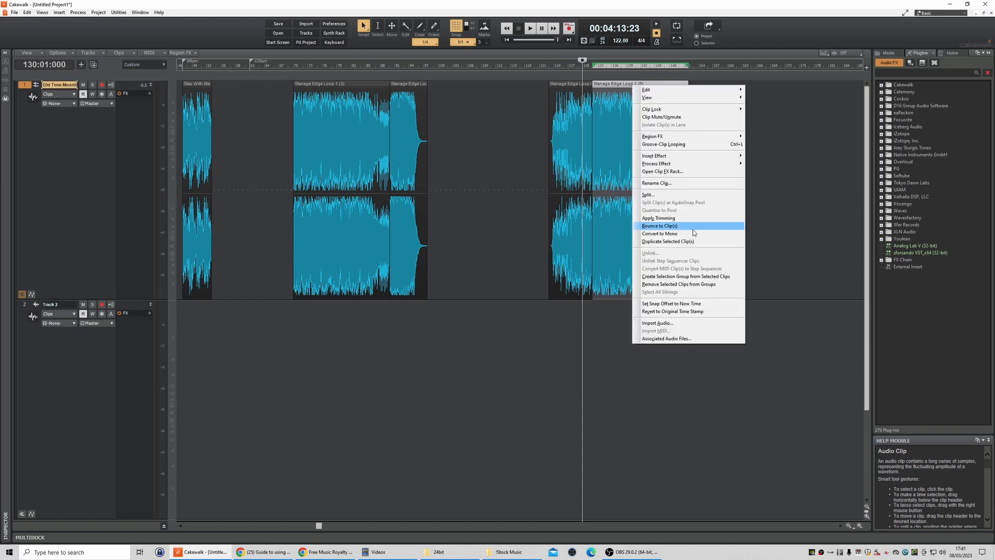
{"action": "left_click", "coordinate": [669, 242]}
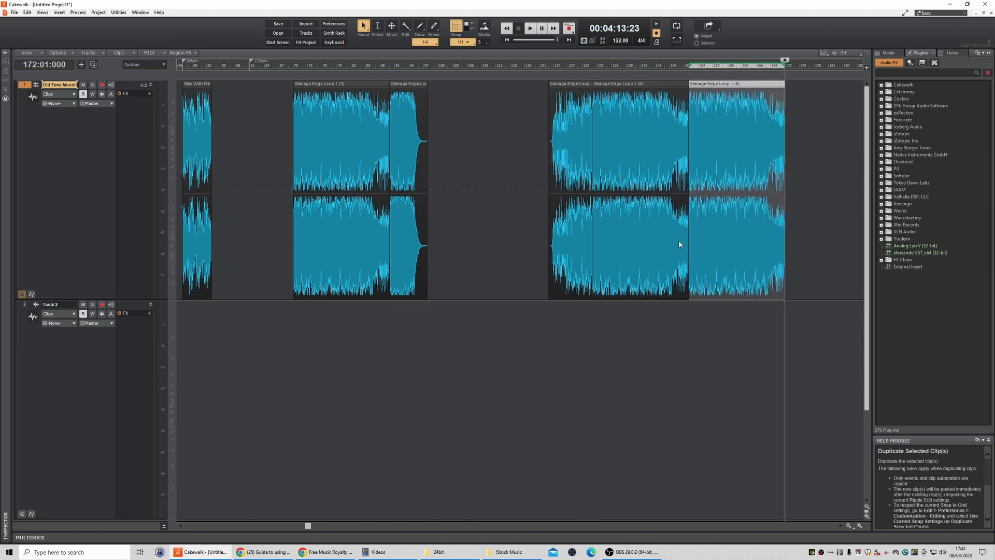
Set the playhead to bar 151 and move the Loop End clip to the end of the duplicated Loop 1 at bar 172.
{"action": "left_click", "coordinate": [684, 69]}
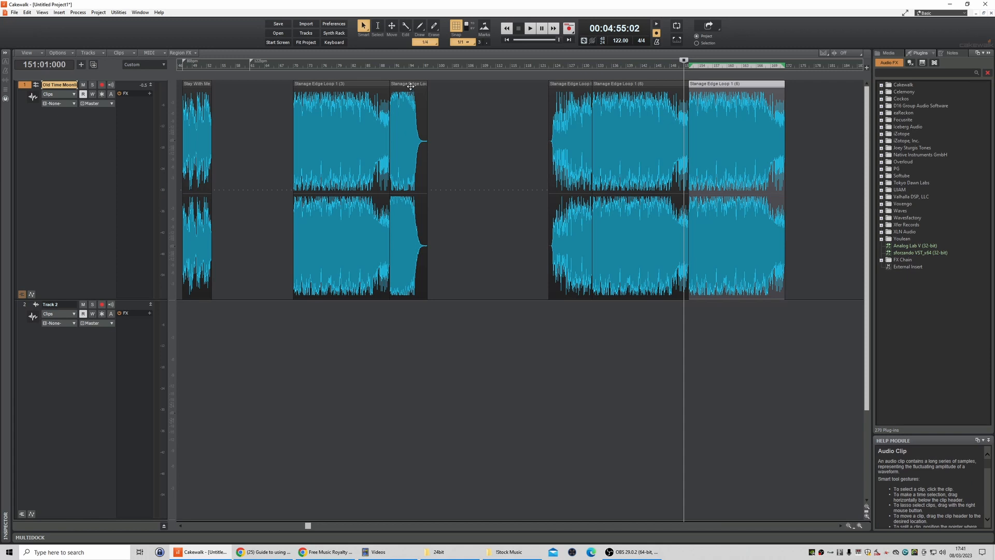
{"action": "left_click_drag", "start_coordinate": [409, 86], "coordinate": [804, 113]}
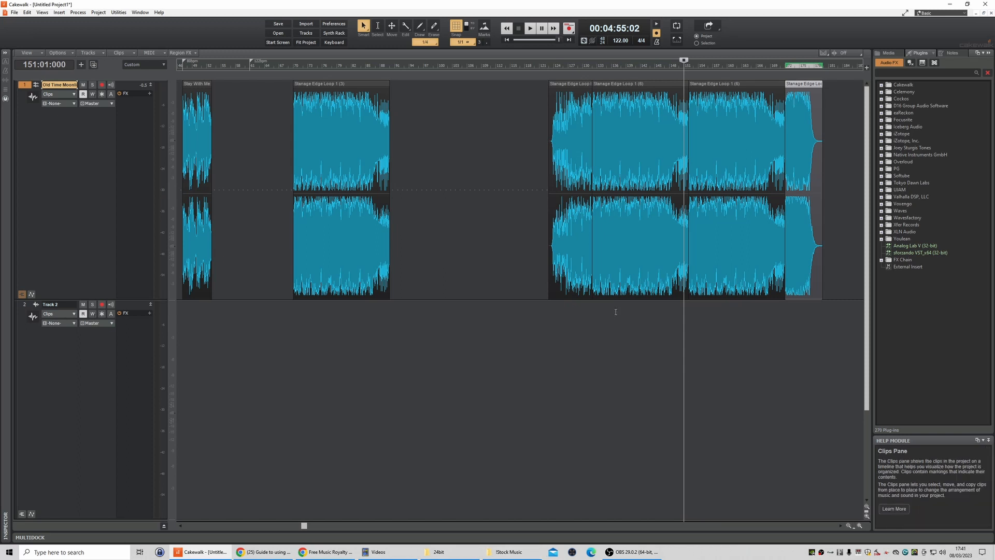
Play the join between the duplicated Loop 1 and the Loop End clip from bar 169.
{"action": "left_click", "coordinate": [770, 65]}
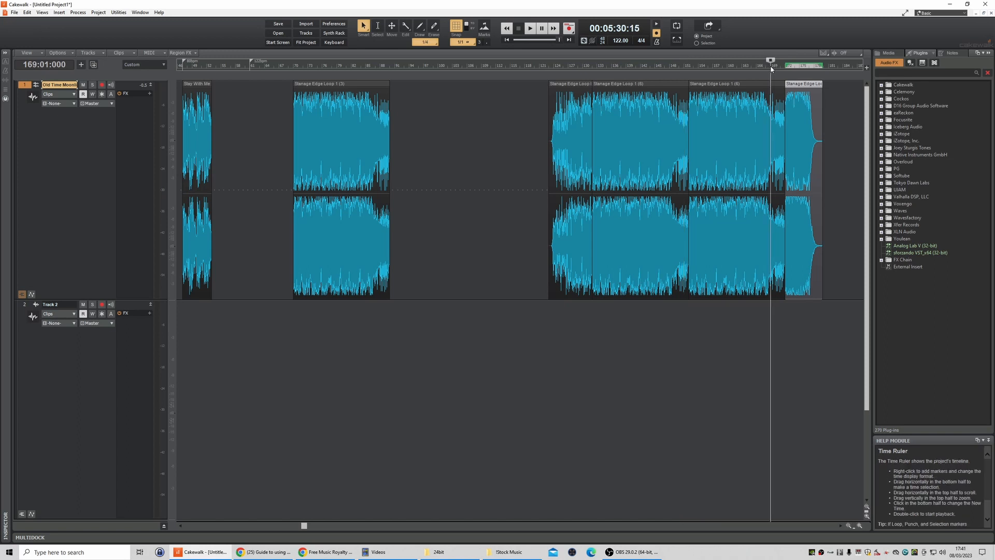
{"action": "key", "text": "space"}
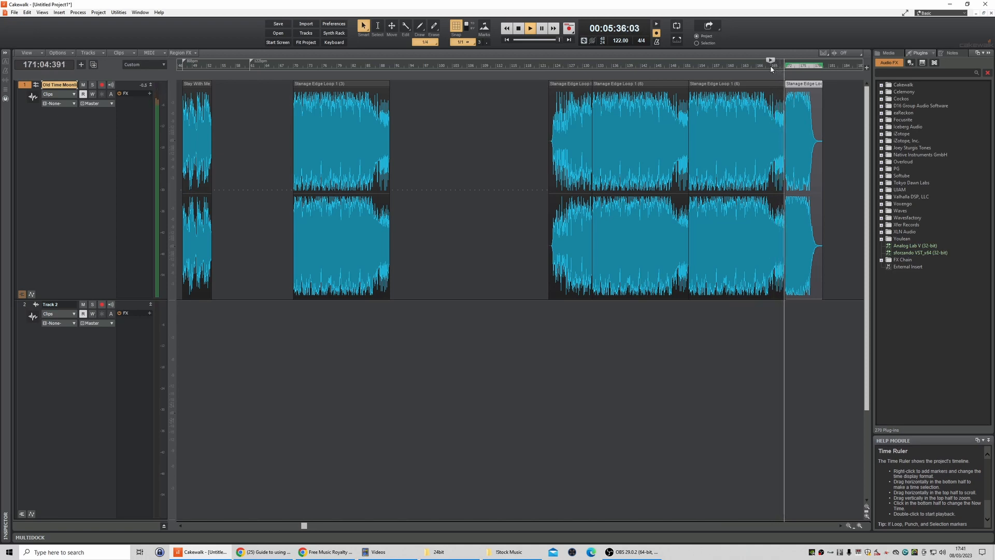
{"action": "left_click", "coordinate": [519, 31]}
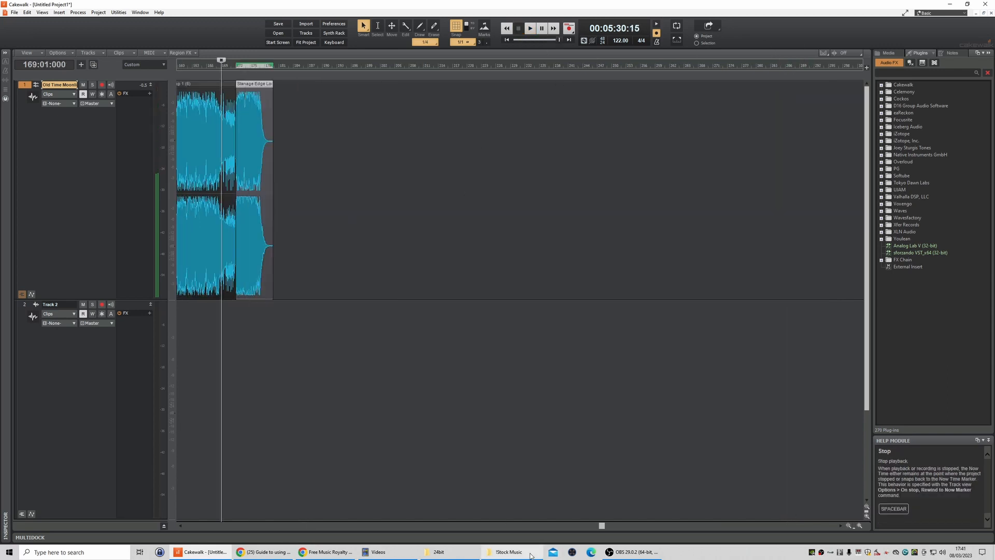
Import Stanage Edge Loop 4 onto track 1 at about bar 192 and butt the Loop End clip against its end at bar 204.
{"action": "left_click_drag", "start_coordinate": [599, 526], "coordinate": [485, 525]}
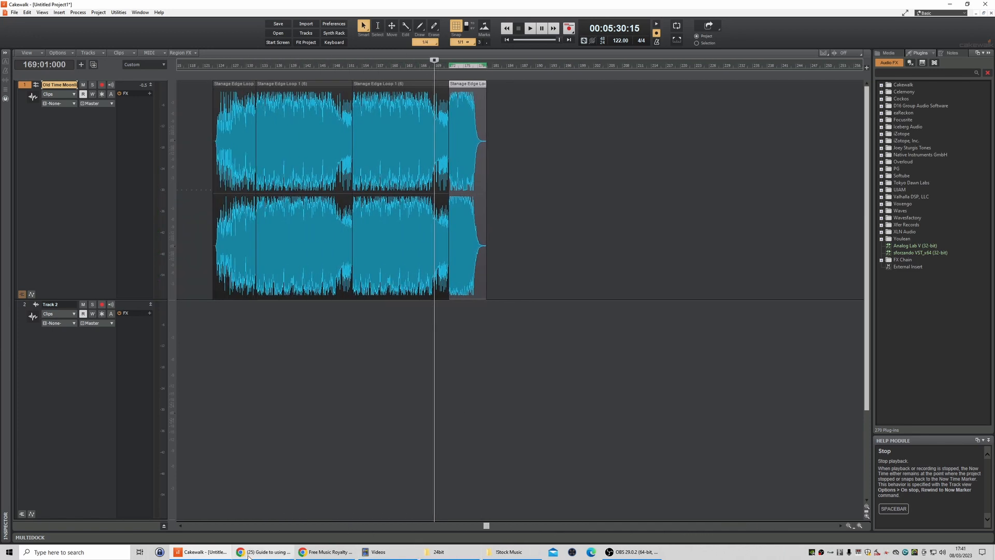
{"action": "left_click", "coordinate": [466, 551]}
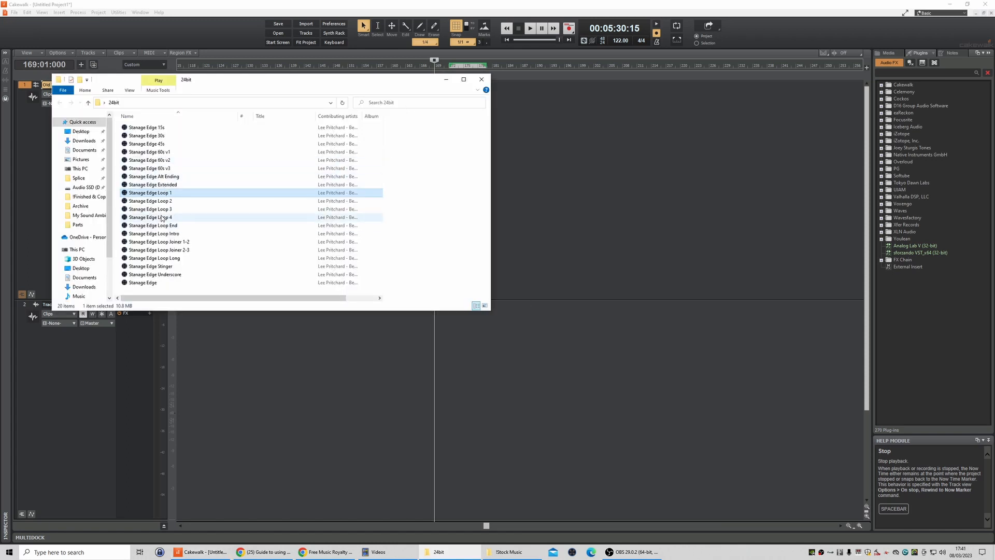
{"action": "left_click_drag", "start_coordinate": [160, 217], "coordinate": [545, 194]}
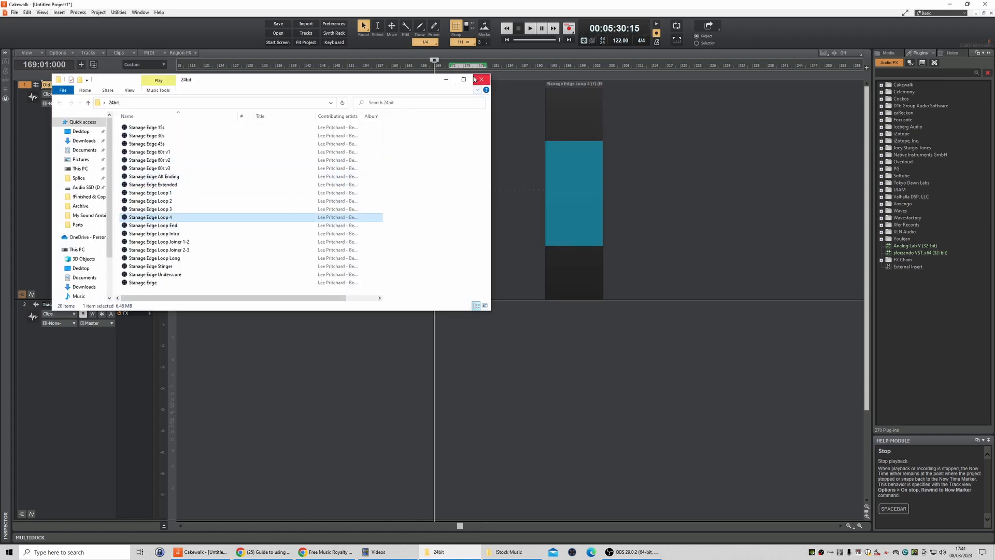
{"action": "left_click_drag", "start_coordinate": [466, 86], "coordinate": [621, 92]}
Select all clips and audition the transition from Loop 4 into Loop End from bar 203.
{"action": "key", "text": "ctrl+a"}
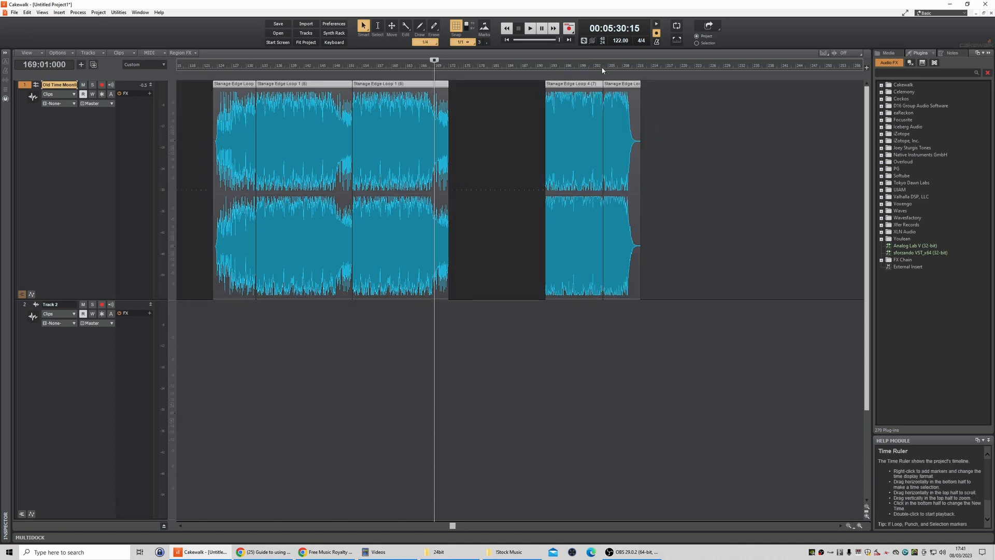
{"action": "left_click", "coordinate": [598, 69]}
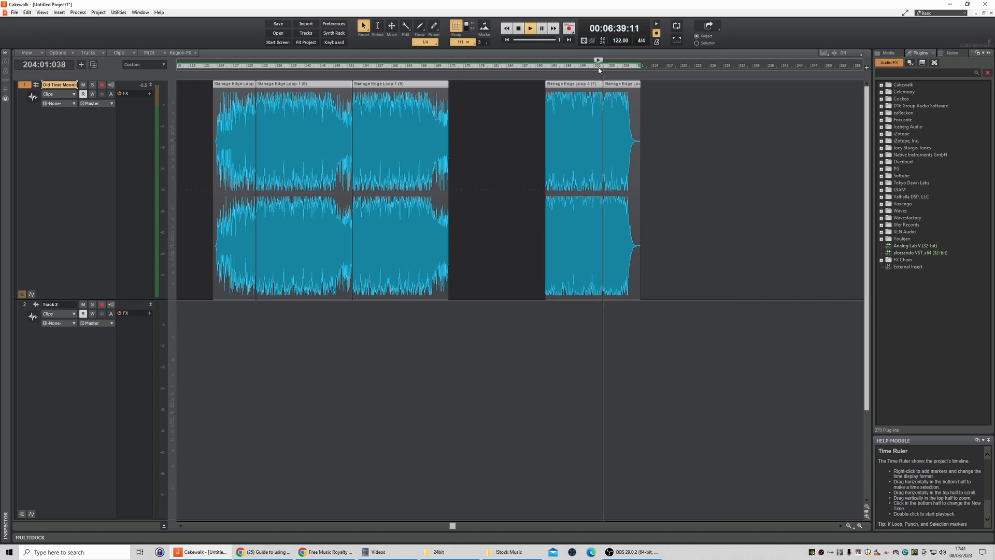
{"action": "left_click", "coordinate": [598, 68]}
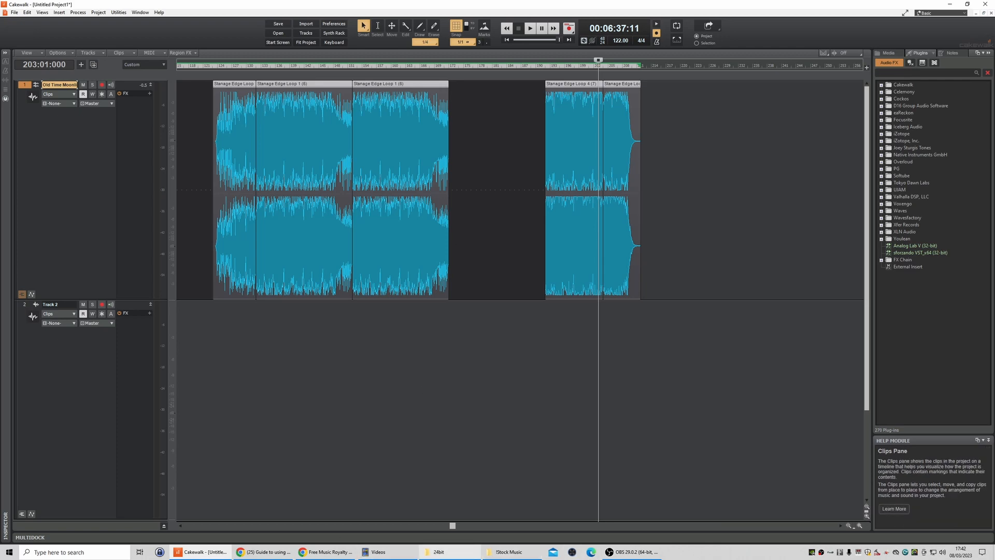
Import Stanage Edge Loop Joiner 1-2 onto track 1 and shift it earlier to about bar 175.
{"action": "left_click", "coordinate": [510, 552]}
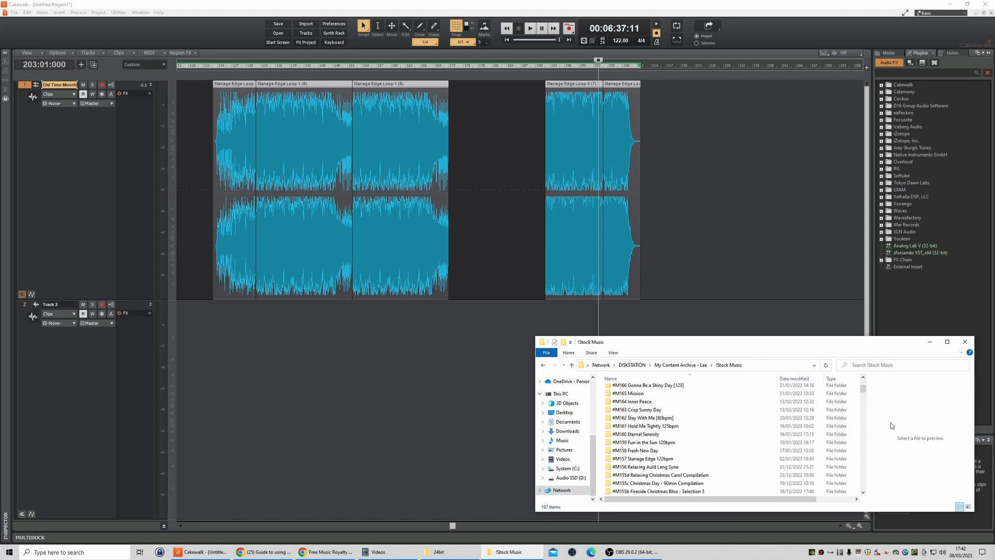
{"action": "left_click", "coordinate": [965, 343]}
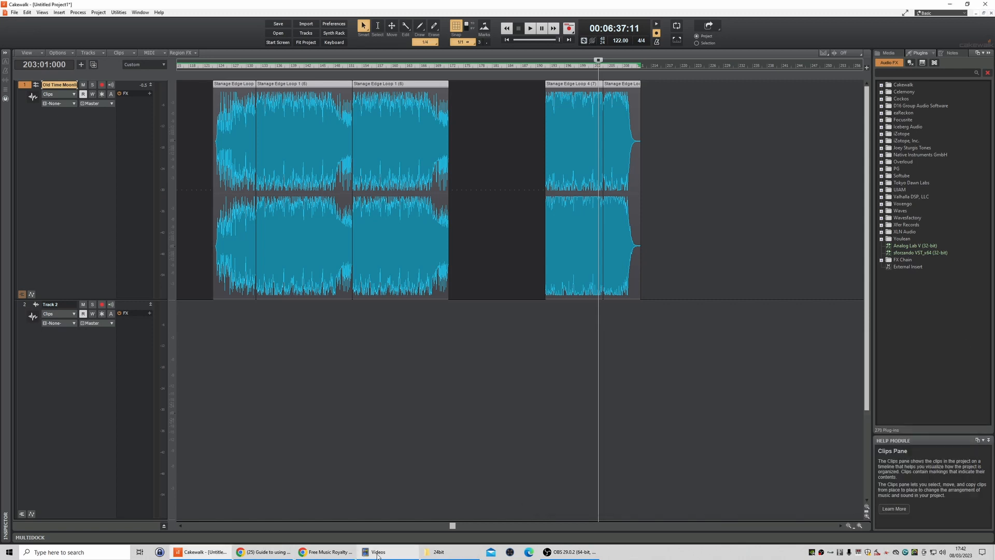
{"action": "left_click", "coordinate": [448, 552]}
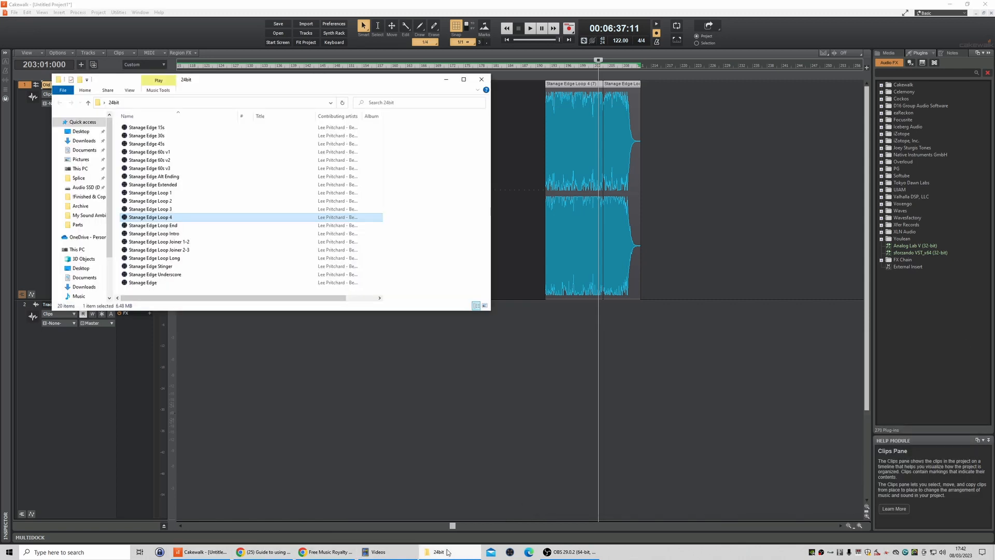
{"action": "left_click", "coordinate": [181, 242]}
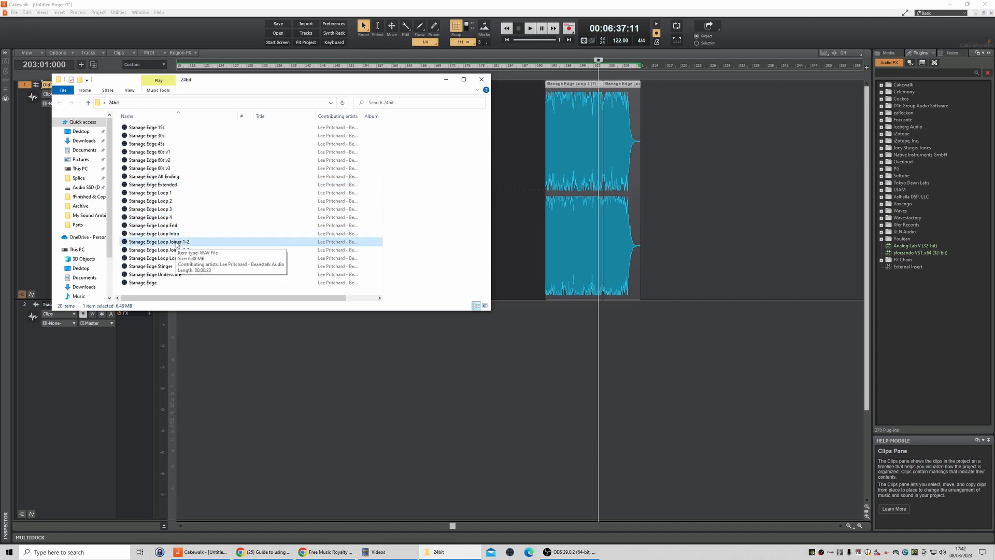
{"action": "left_click_drag", "start_coordinate": [176, 244], "coordinate": [517, 161]}
{"action": "left_click", "coordinate": [449, 82]}
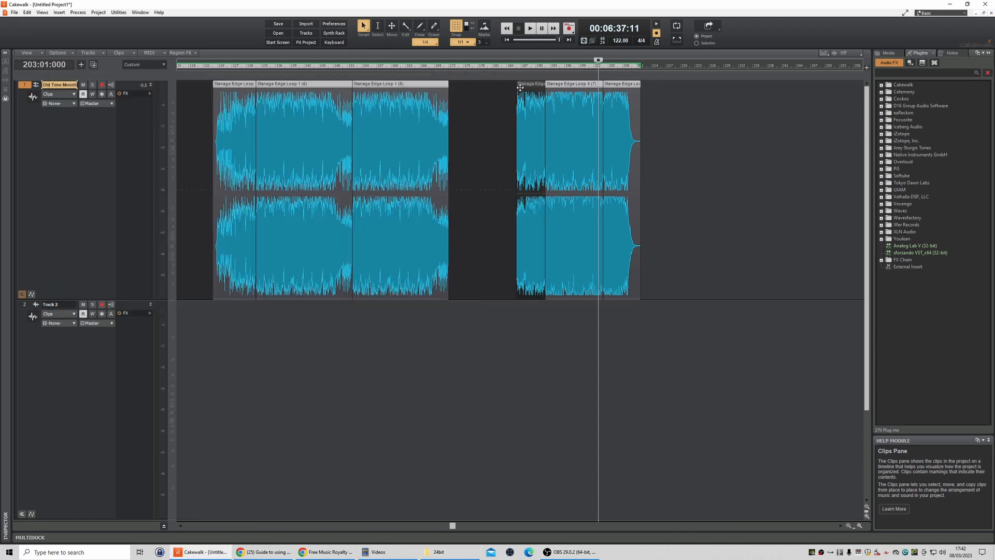
{"action": "left_click_drag", "start_coordinate": [525, 90], "coordinate": [495, 89]}
Move the duplicated Loop 1 past Loop End to about bar 218 with Loop 4 directly behind it, and set the playhead to bar 143.
{"action": "left_click_drag", "start_coordinate": [400, 86], "coordinate": [718, 86]}
{"action": "left_click_drag", "start_coordinate": [575, 86], "coordinate": [797, 87]}
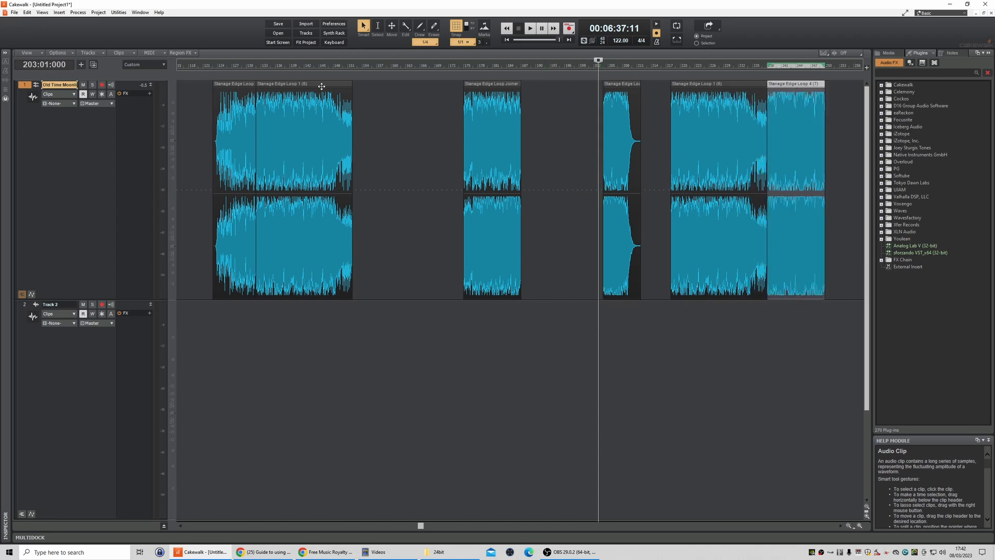
{"action": "left_click", "coordinate": [310, 72]}
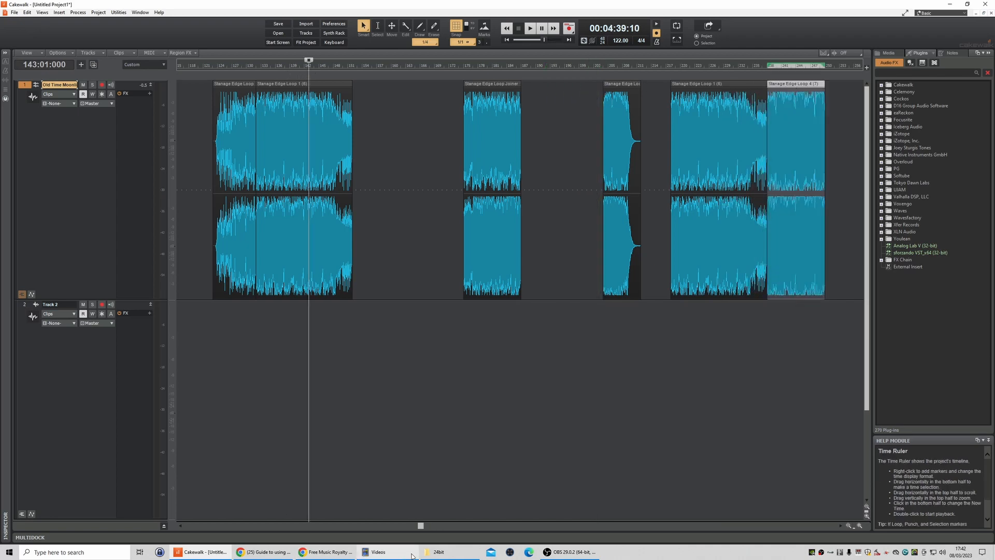
Import Stanage Edge Loop 2 onto track 1 and move it directly after the remaining Loop 1 clip at bar 152.
{"action": "left_click", "coordinate": [435, 552]}
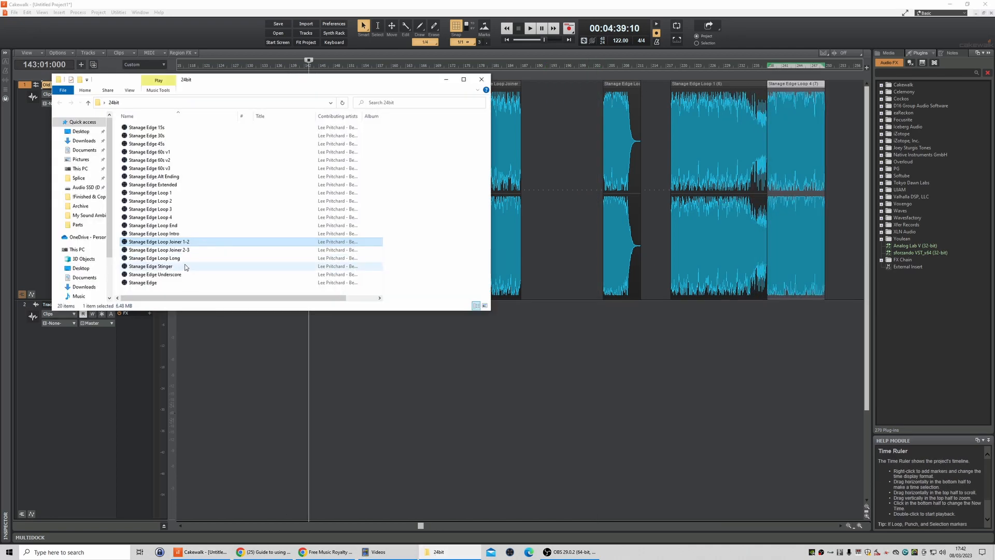
{"action": "left_click_drag", "start_coordinate": [155, 201], "coordinate": [546, 189]}
{"action": "left_click", "coordinate": [445, 80]}
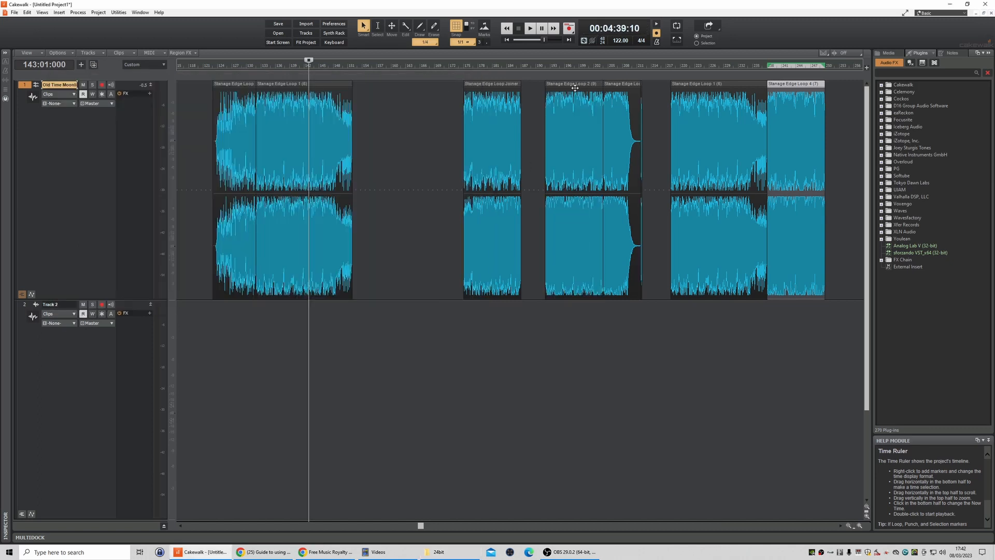
{"action": "left_click_drag", "start_coordinate": [574, 87], "coordinate": [387, 91]}
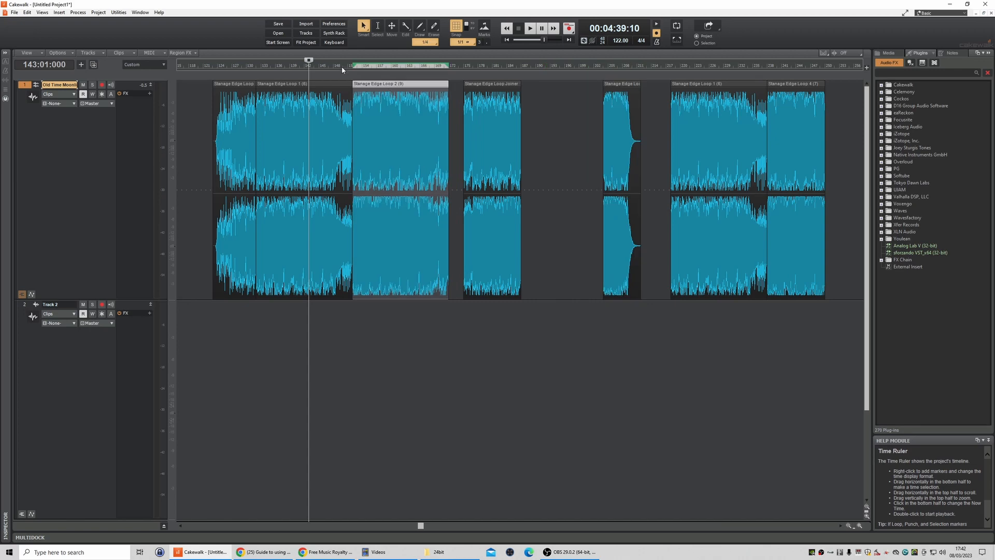
Play the direct join between Loop 1 and Loop 2 from bar 151.
{"action": "left_click", "coordinate": [347, 72]}
{"action": "key", "text": "space"}
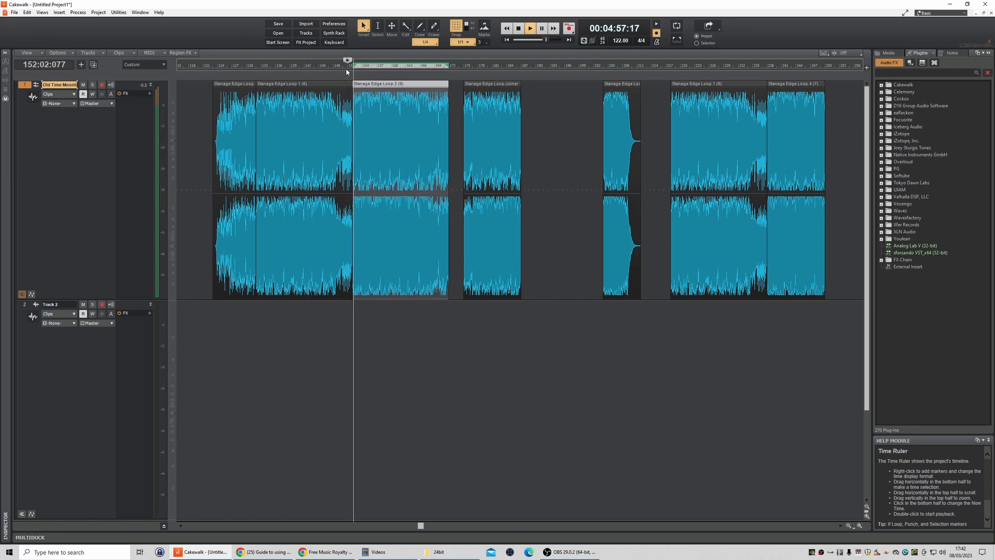
{"action": "key", "text": "space"}
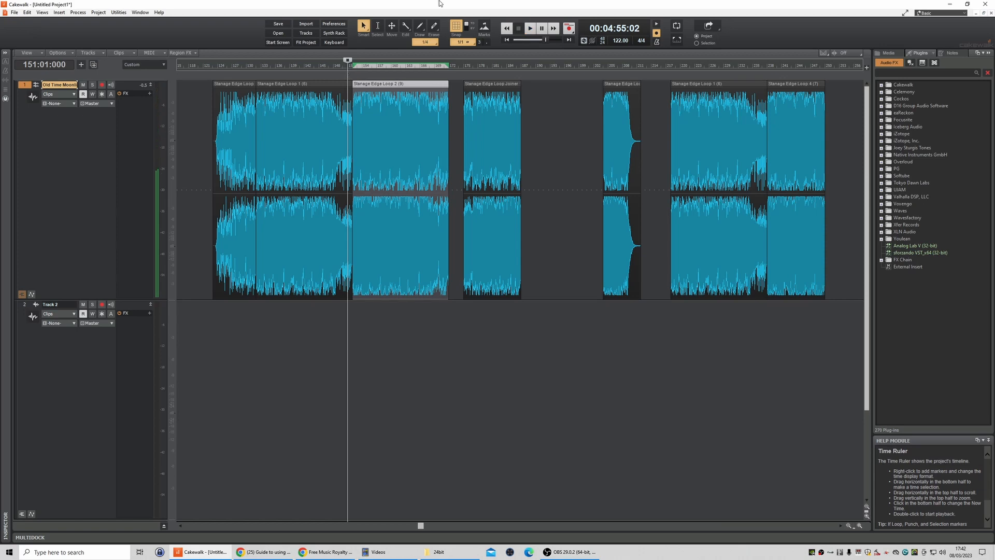
Place Loop Joiner 1-2 between Loop 1 and Loop 2 with all clips butted together, and play the first join from bar 151.
{"action": "left_click_drag", "start_coordinate": [445, 98], "coordinate": [620, 98]}
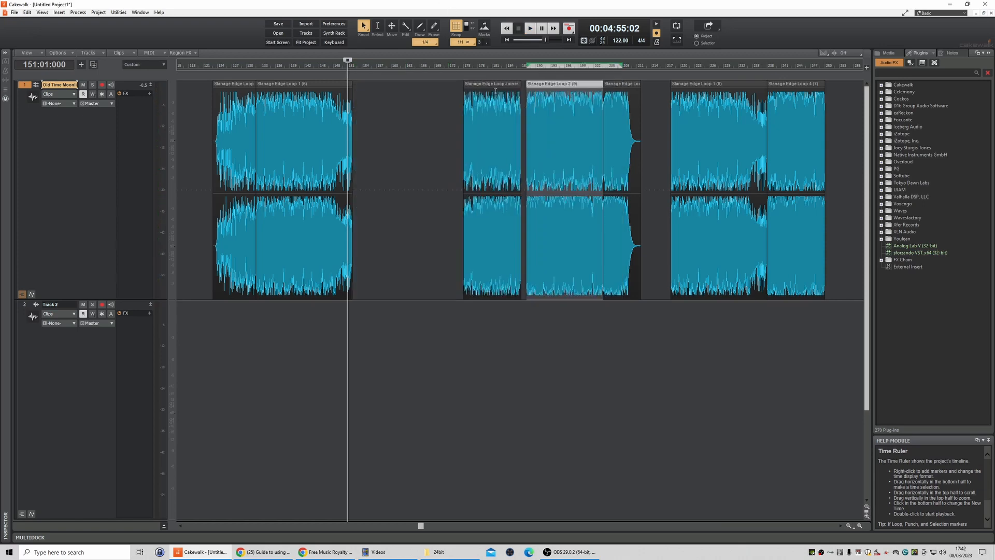
{"action": "left_click", "coordinate": [492, 84]}
{"action": "left_click_drag", "start_coordinate": [491, 85], "coordinate": [379, 84]}
{"action": "left_click_drag", "start_coordinate": [544, 84], "coordinate": [432, 93]}
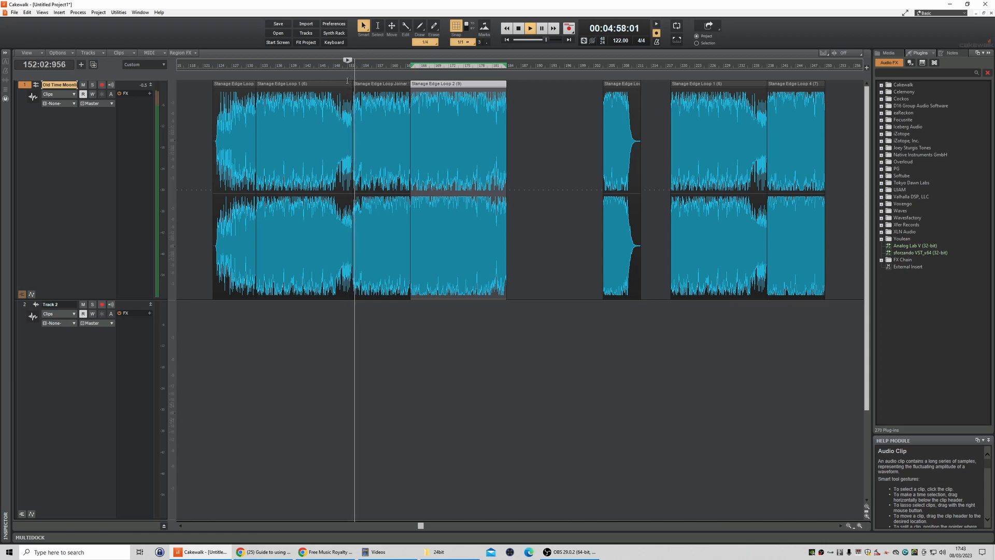
{"action": "key", "text": "space"}
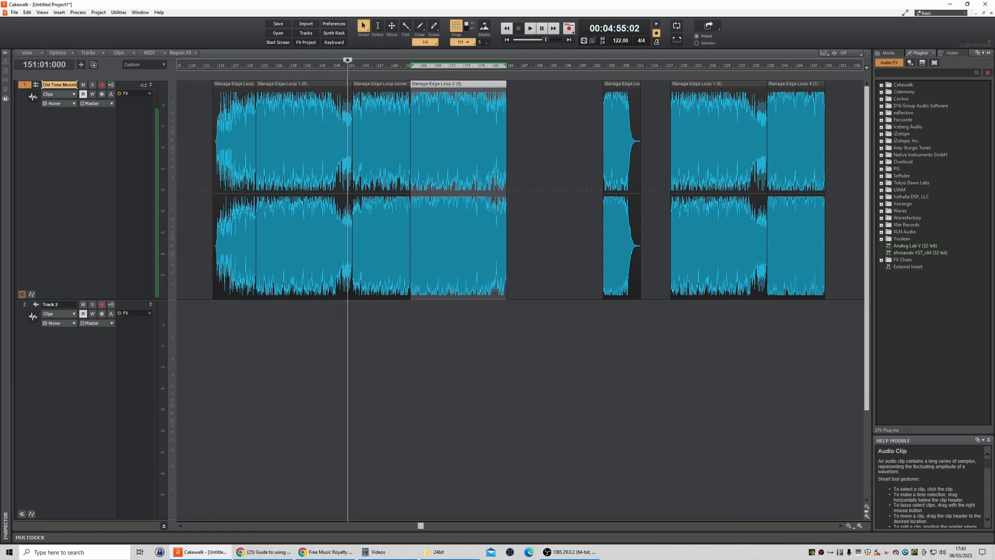
Play the join between Loop Joiner 1-2 and Loop 2 from bar 163.
{"action": "left_click", "coordinate": [405, 69]}
{"action": "key", "text": "space"}
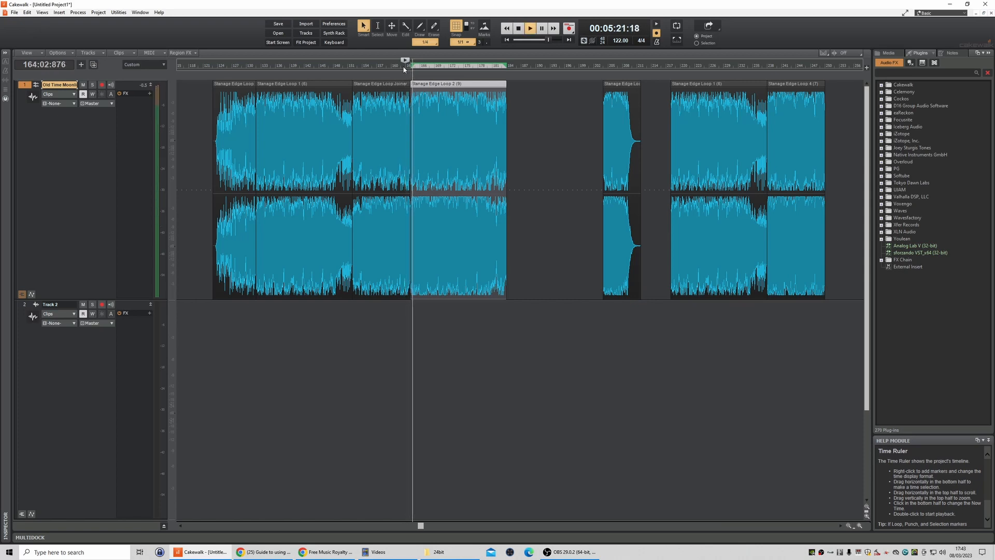
{"action": "key", "text": "space"}
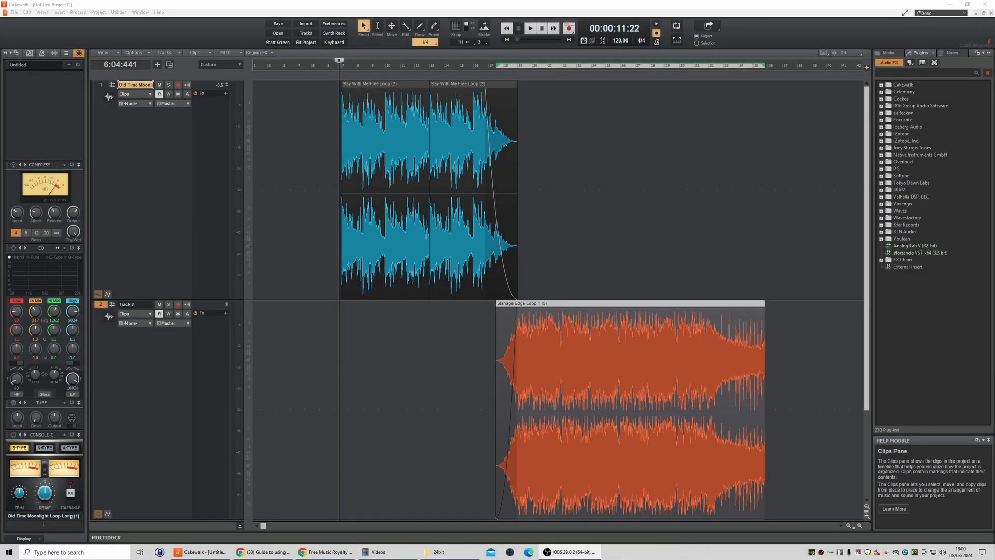
Select the first Stay With Me Free Loop clip and play from bar 12 through the crossfade into Stanage Edge Loop 1.
{"action": "left_click", "coordinate": [398, 83]}
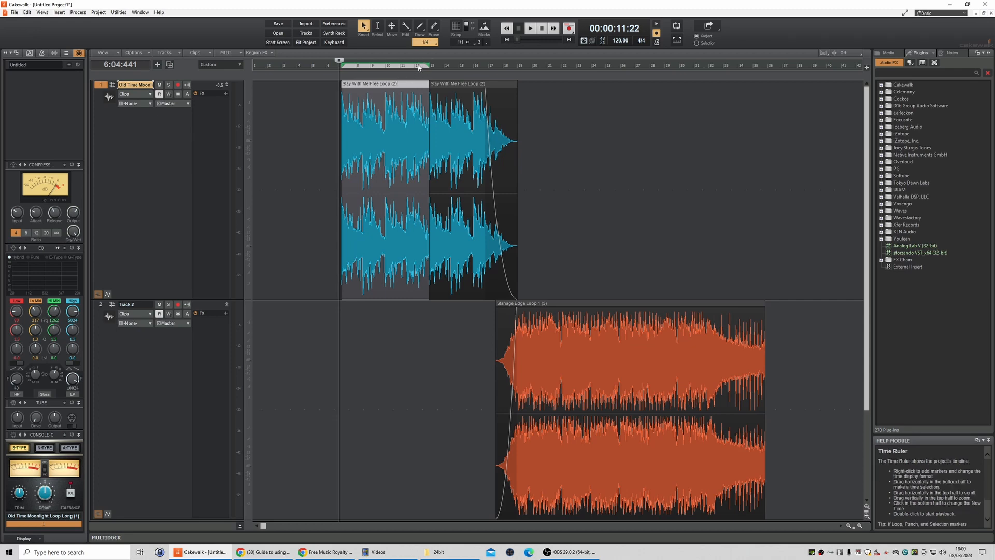
{"action": "left_click", "coordinate": [418, 67]}
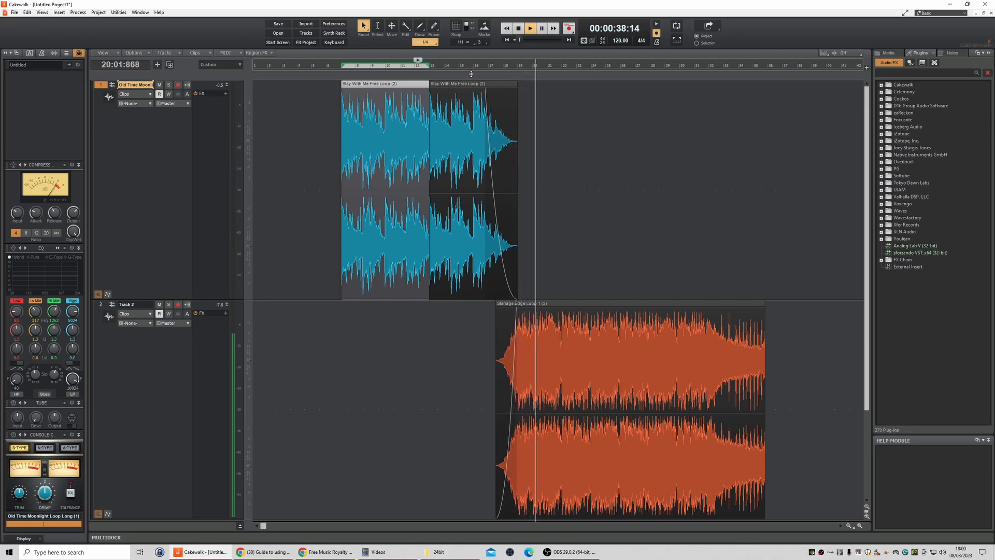
{"action": "left_click", "coordinate": [518, 28]}
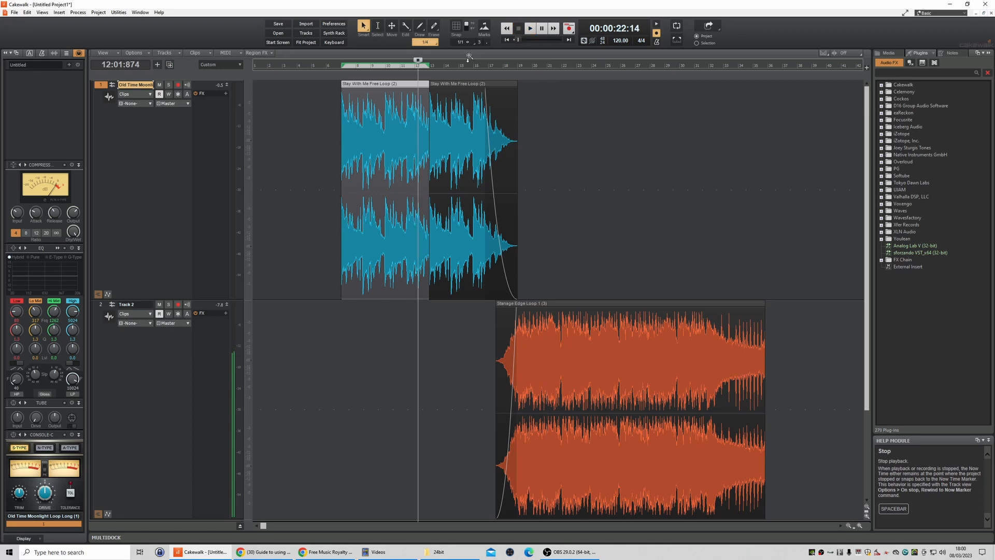
Replay the crossfade between the two tracks, starting partway through bar 14.
{"action": "left_click", "coordinate": [468, 58]}
{"action": "double_click", "coordinate": [459, 64]}
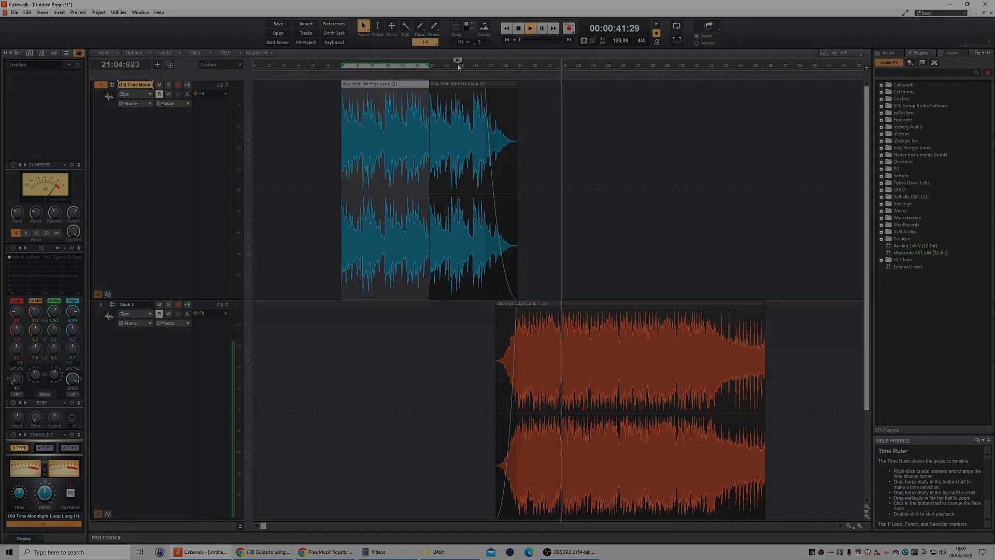
{"action": "key", "text": "space"}
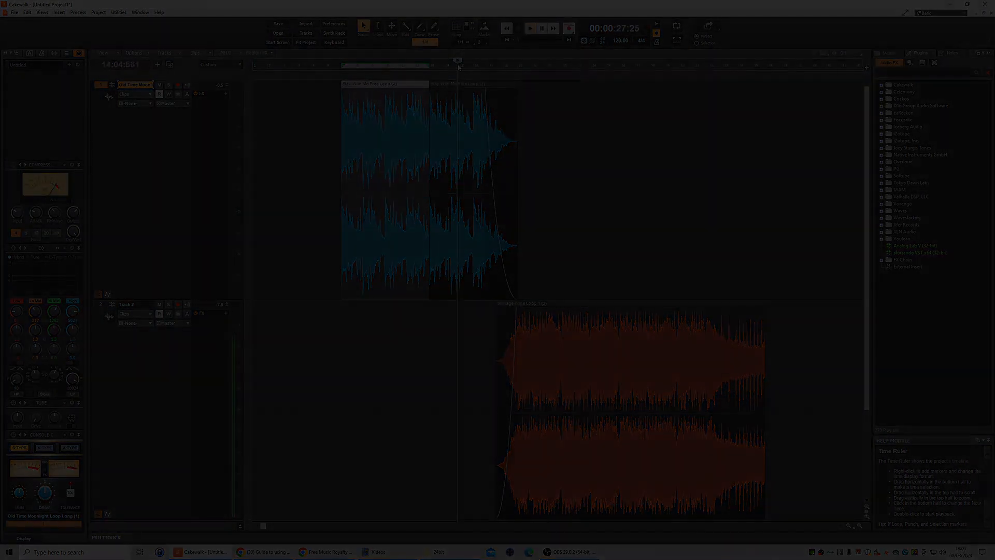